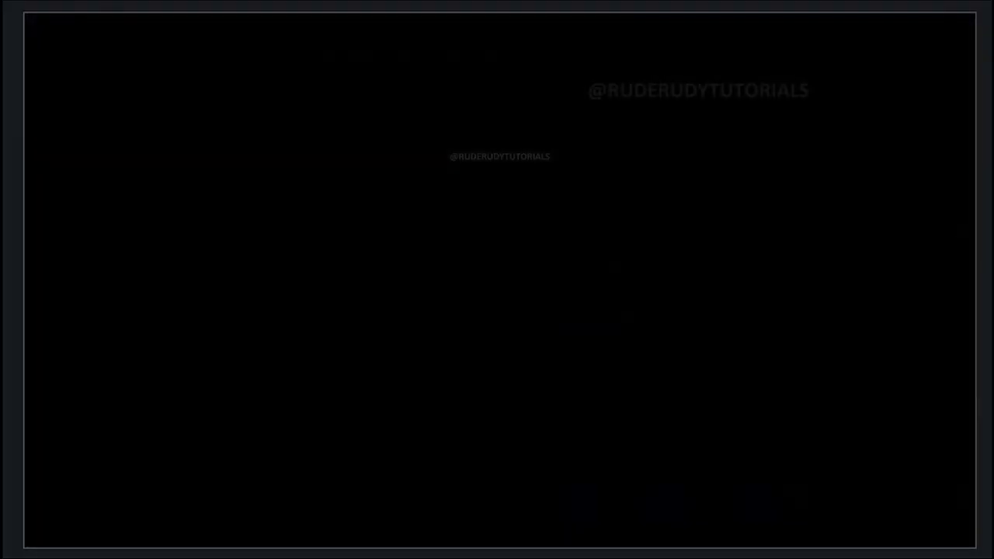
# Test the follow camera's zoom in the running game preview by repeatedly zooming in on the capsule and back out
pyautogui.press('d')
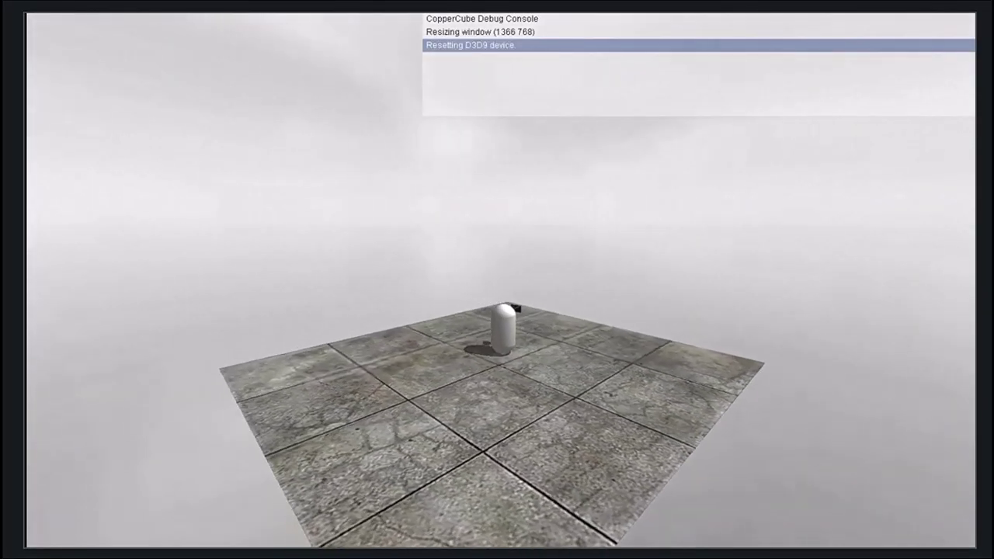
pyautogui.press('a')
pyautogui.scroll(3, 500, 279)
pyautogui.scroll(2, 501, 279)
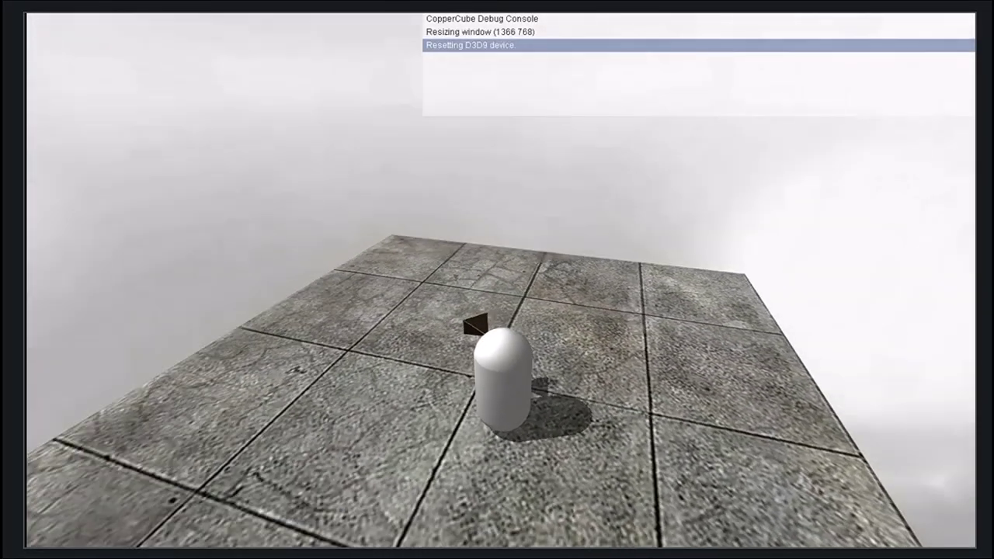
pyautogui.scroll(-4, 500, 280)
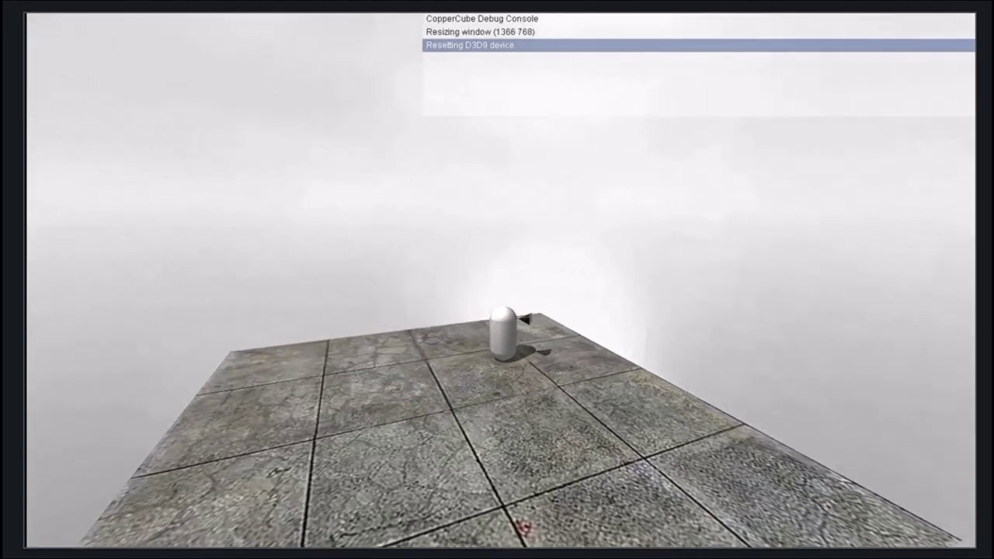
pyautogui.scroll(4, 501, 280)
pyautogui.scroll(-5, 501, 279)
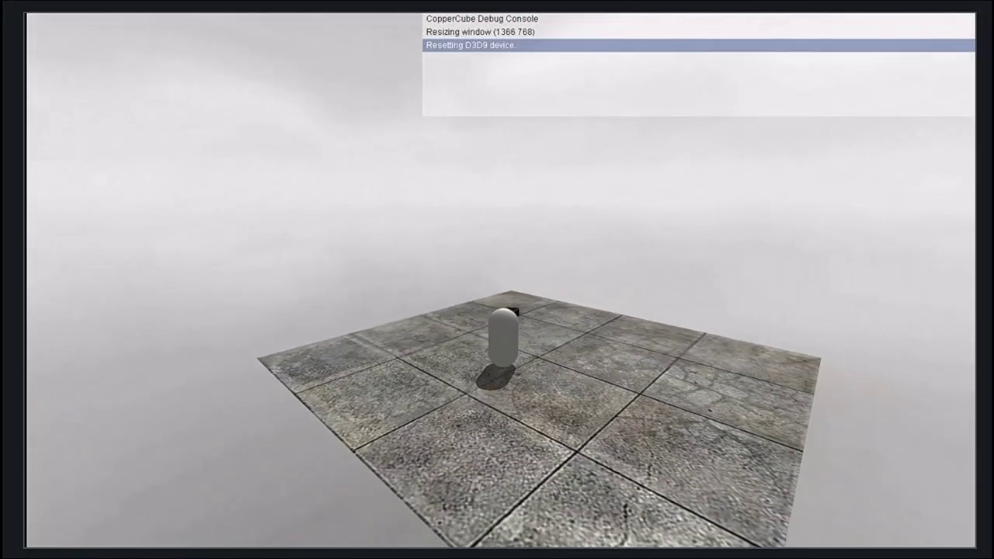
pyautogui.scroll(5, 501, 279)
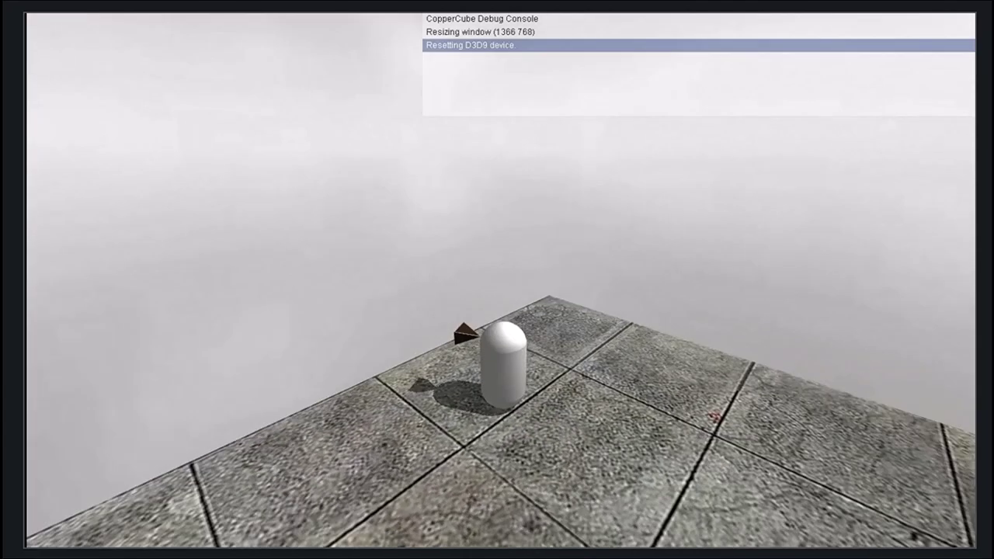
pyautogui.scroll(-5, 501, 279)
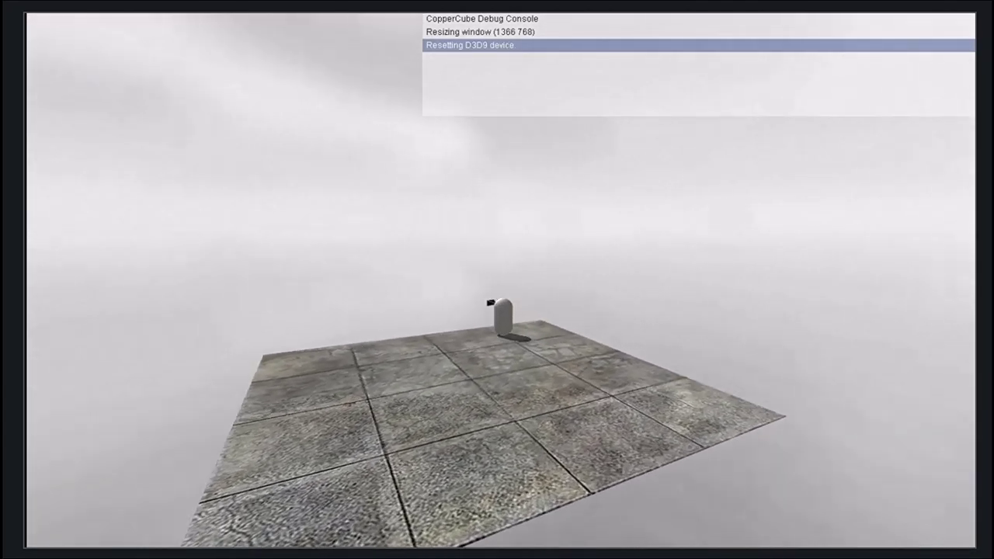
pyautogui.scroll(5, 501, 280)
pyautogui.scroll(-5, 501, 280)
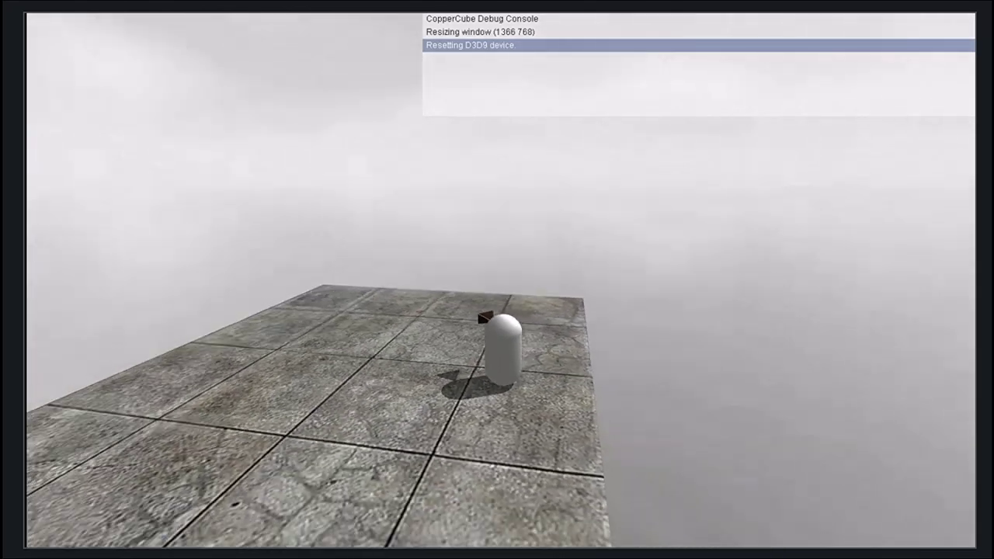
pyautogui.scroll(5, 501, 279)
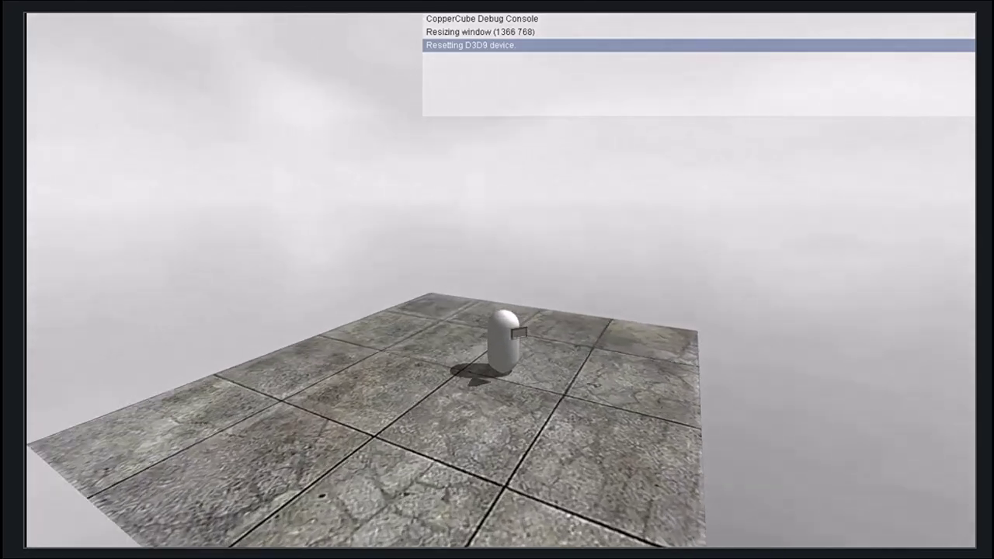
pyautogui.scroll(-3, 500, 280)
pyautogui.scroll(-5, 501, 279)
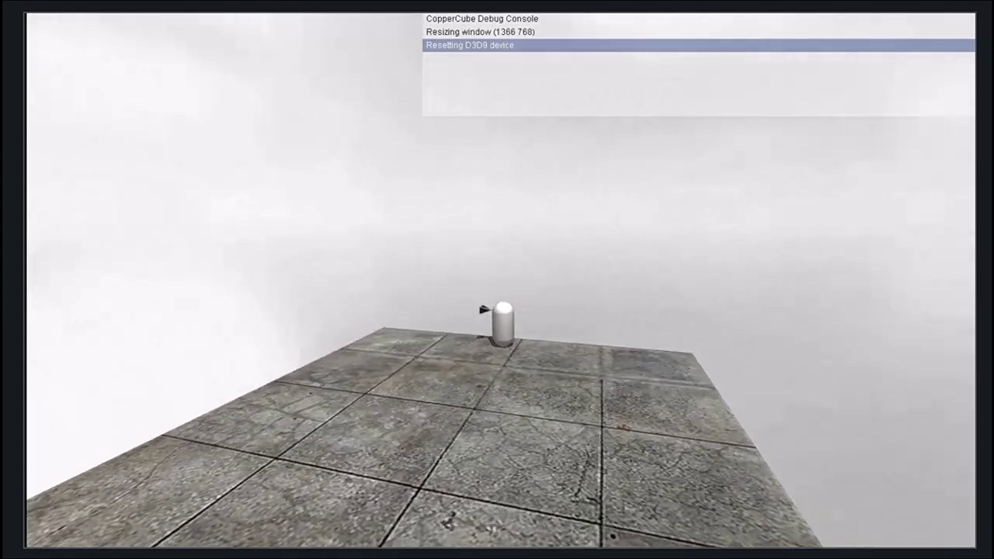
pyautogui.scroll(5, 501, 280)
pyautogui.scroll(-3, 501, 280)
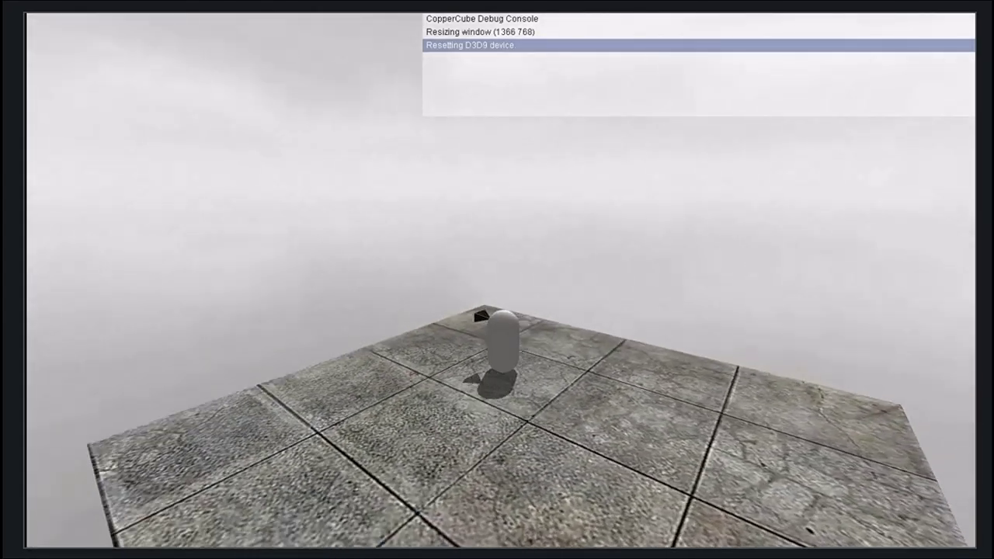
pyautogui.scroll(5, 501, 280)
pyautogui.scroll(-3, 501, 279)
pyautogui.scroll(-3, 501, 280)
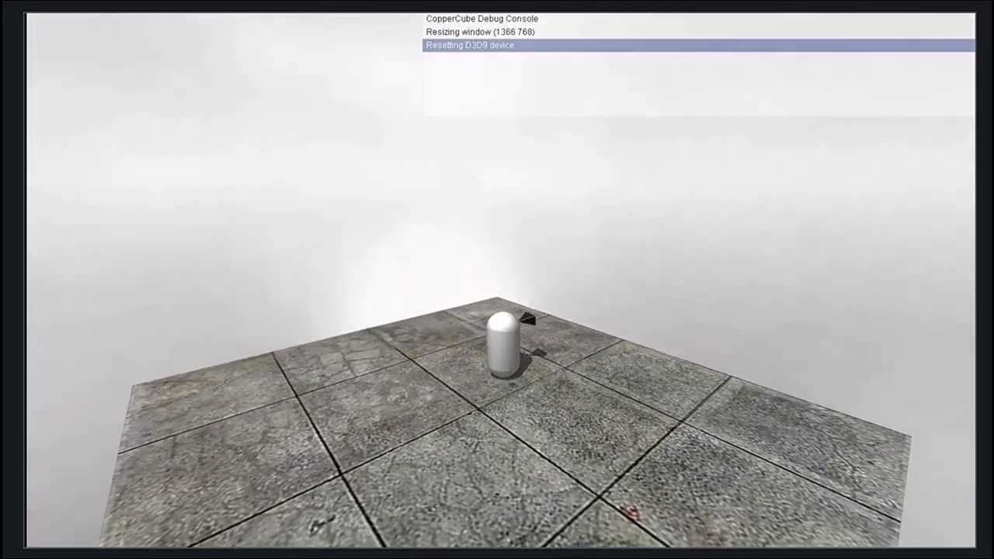
pyautogui.scroll(2, 501, 279)
pyautogui.scroll(-4, 501, 280)
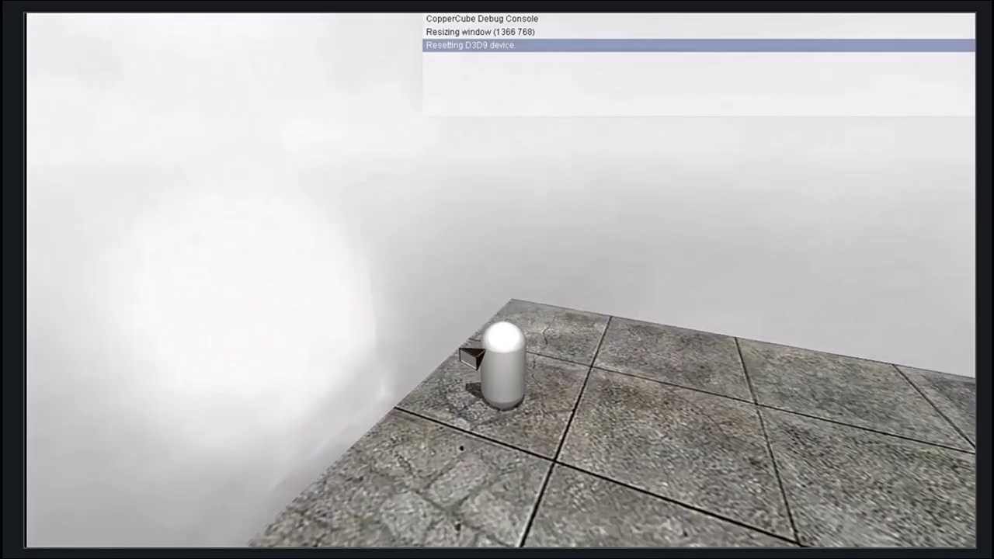
# Walk the capsule forward and sideways across the tiled plane in the preview, and test the zoom from the new viewpoint
pyautogui.press('w')
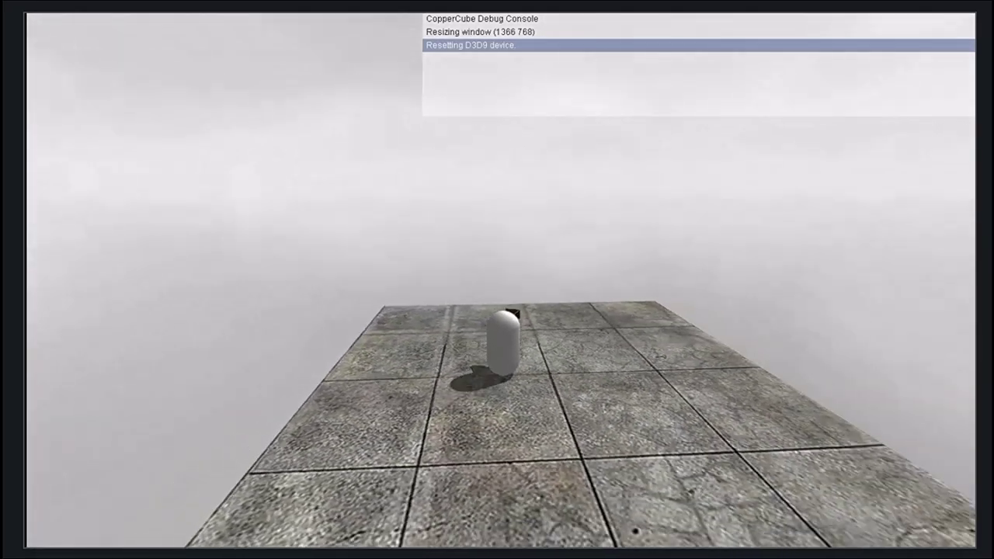
pyautogui.press('a')
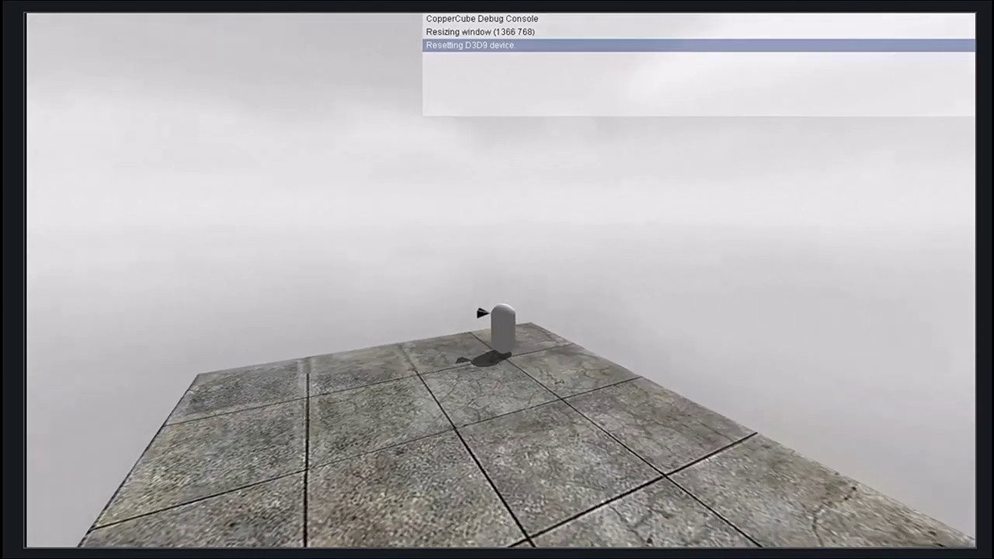
pyautogui.press('w')
pyautogui.press('d')
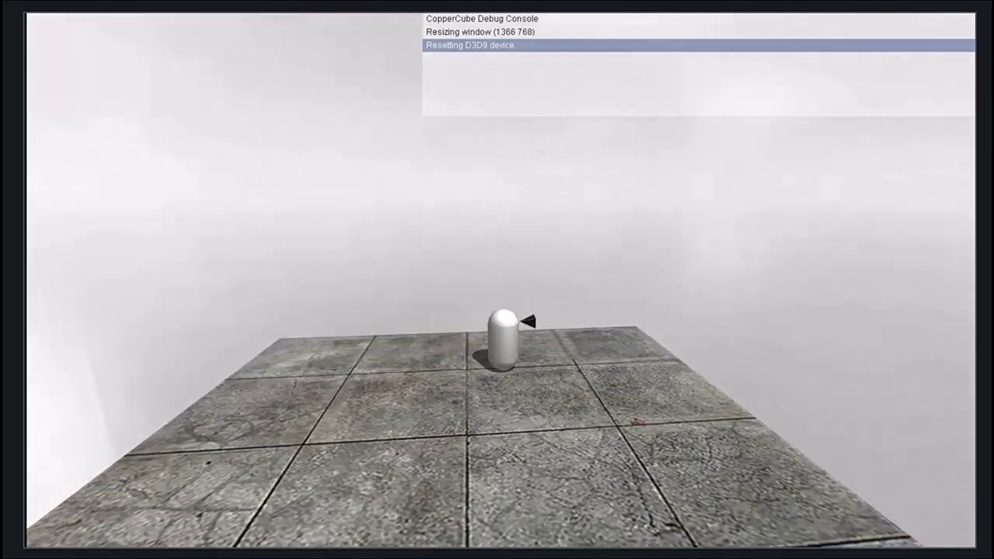
pyautogui.press('w')
pyautogui.press('d')
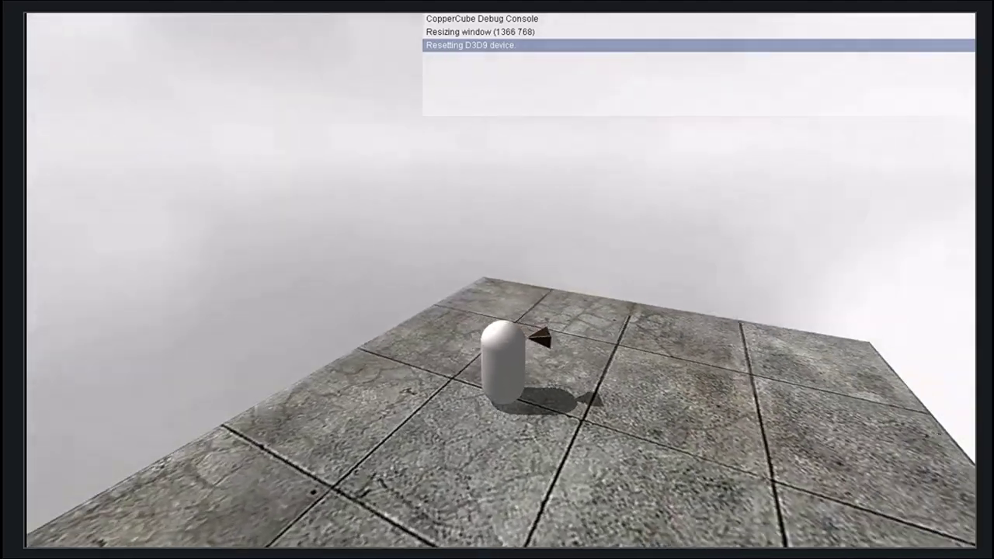
pyautogui.press('w')
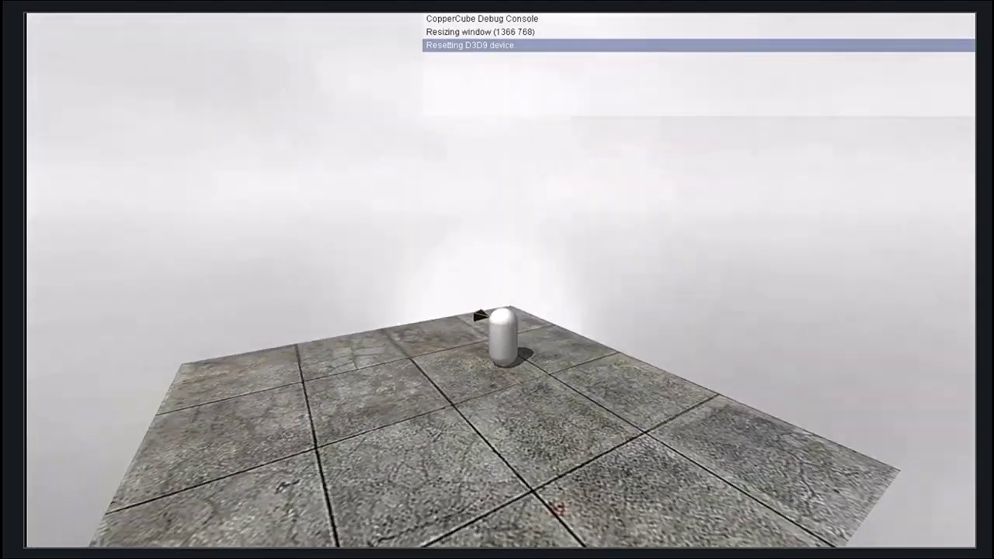
pyautogui.press('w')
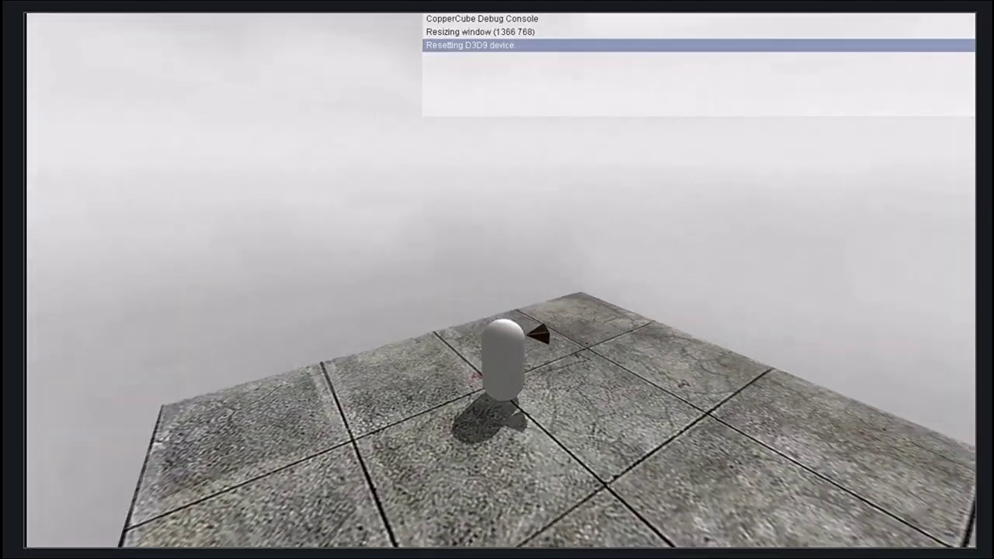
pyautogui.scroll(-5, 501, 280)
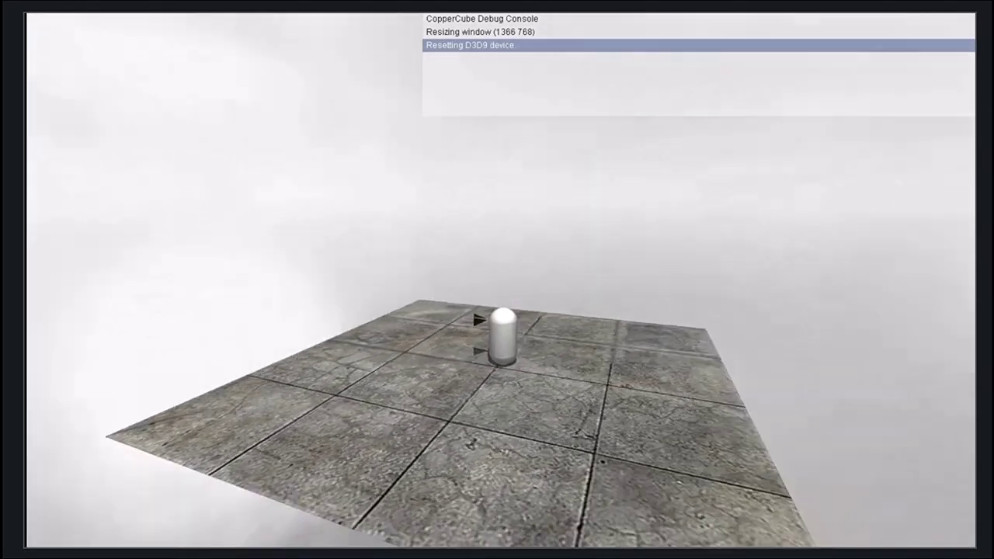
pyautogui.scroll(5, 501, 279)
pyautogui.scroll(-5, 501, 279)
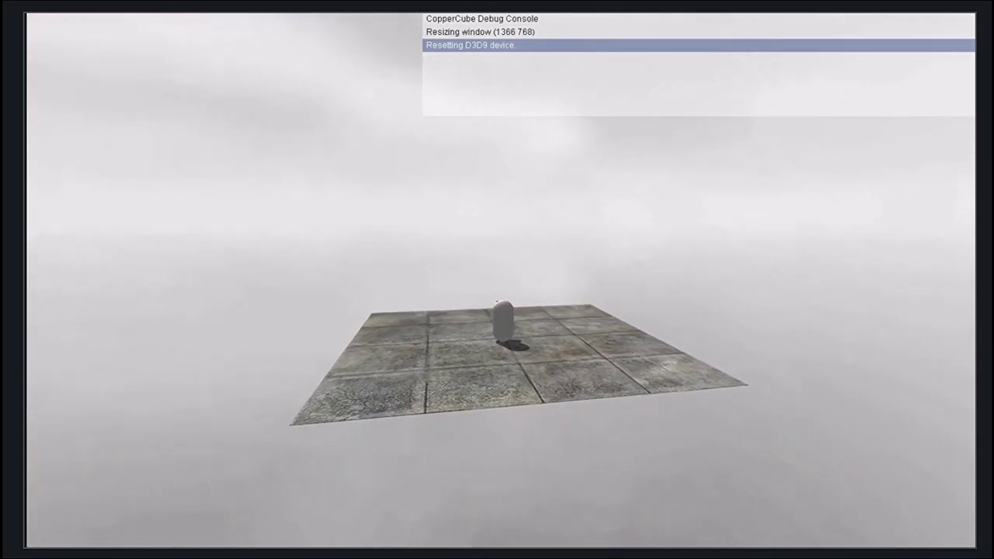
# Close the running game preview and return to the CopperCube editor
pyautogui.press('super')
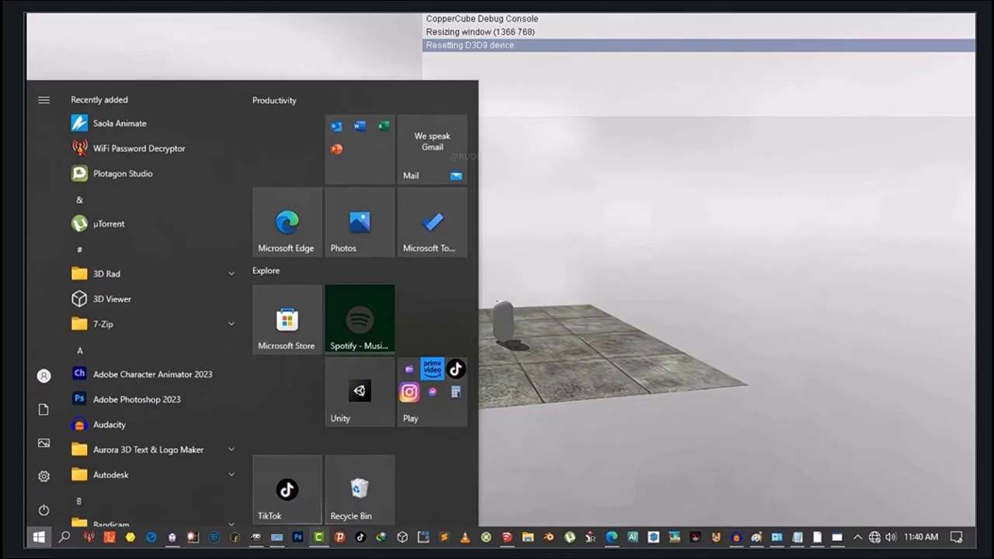
pyautogui.moveTo(318, 536)
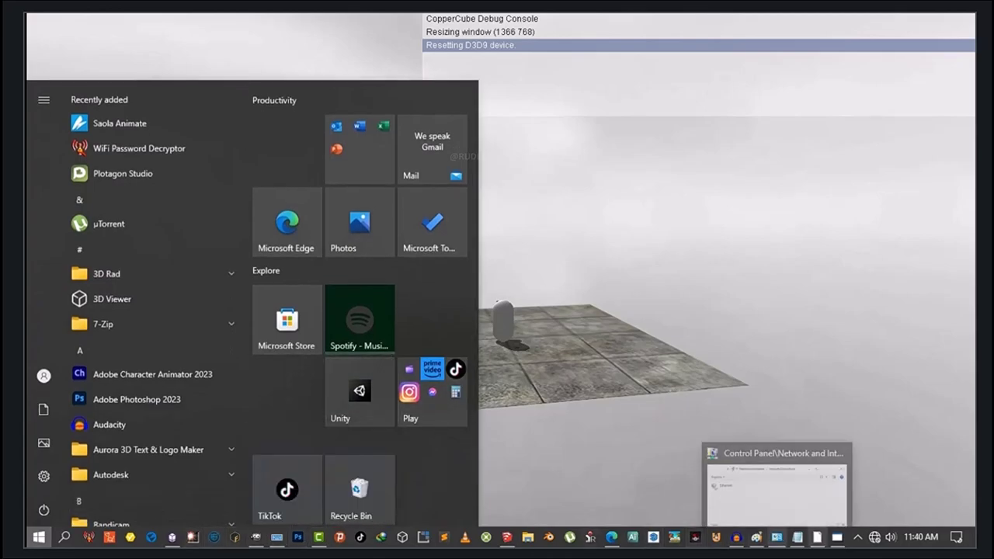
pyautogui.rightClick(837, 536)
pyautogui.click(799, 510)
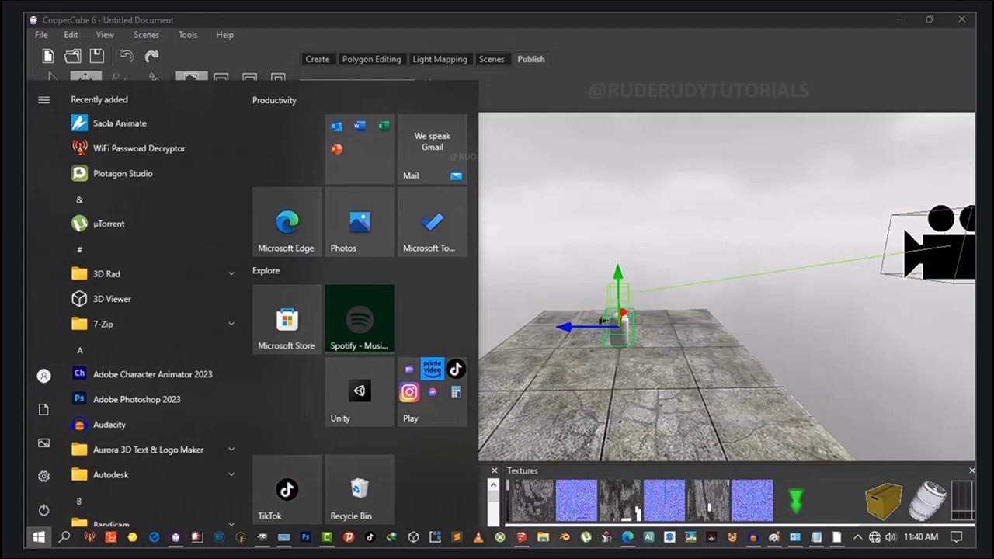
pyautogui.press('super')
# Clone CAPSULE1 and move the copy along the Z axis to about 8.08, beside the original
pyautogui.scroll(5, 643, 286)
pyautogui.moveTo(556, 404); pyautogui.dragTo(639, 308, button='middle')
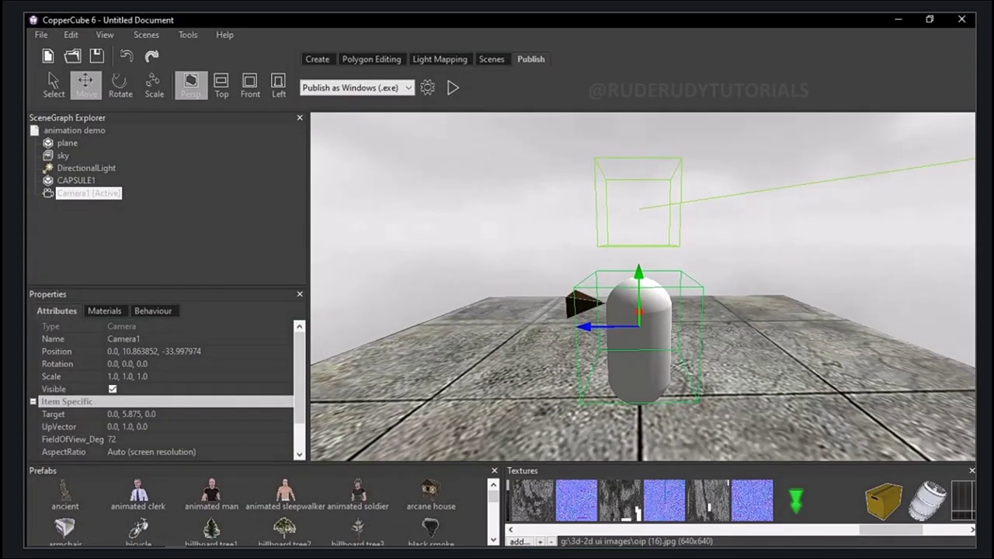
pyautogui.click(76, 181)
pyautogui.rightClick(80, 180)
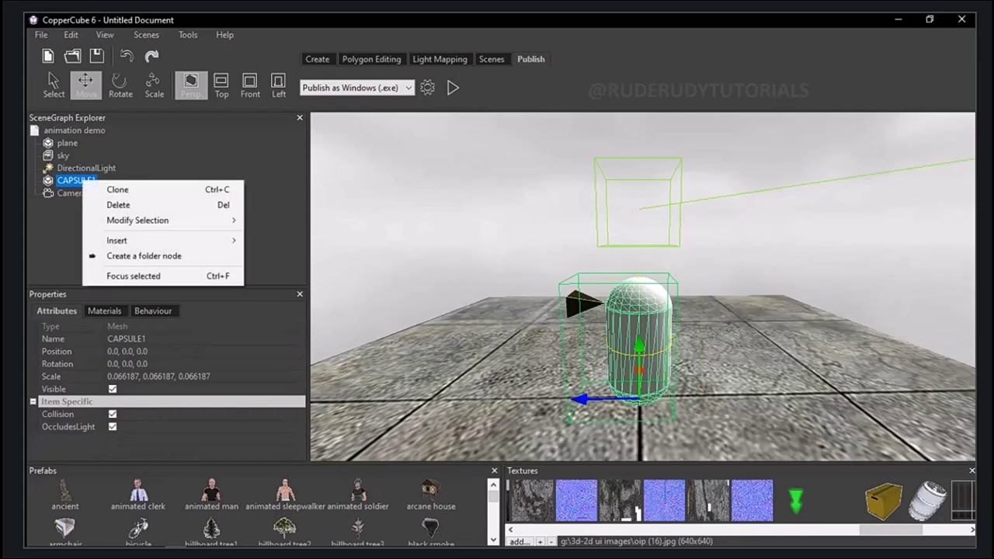
pyautogui.click(109, 190)
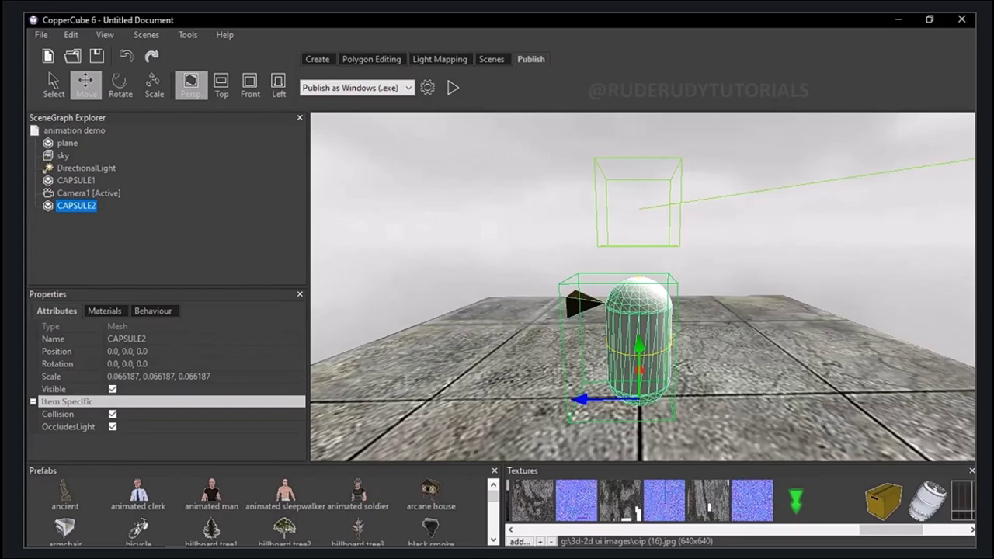
pyautogui.moveTo(581, 399); pyautogui.dragTo(317, 402)
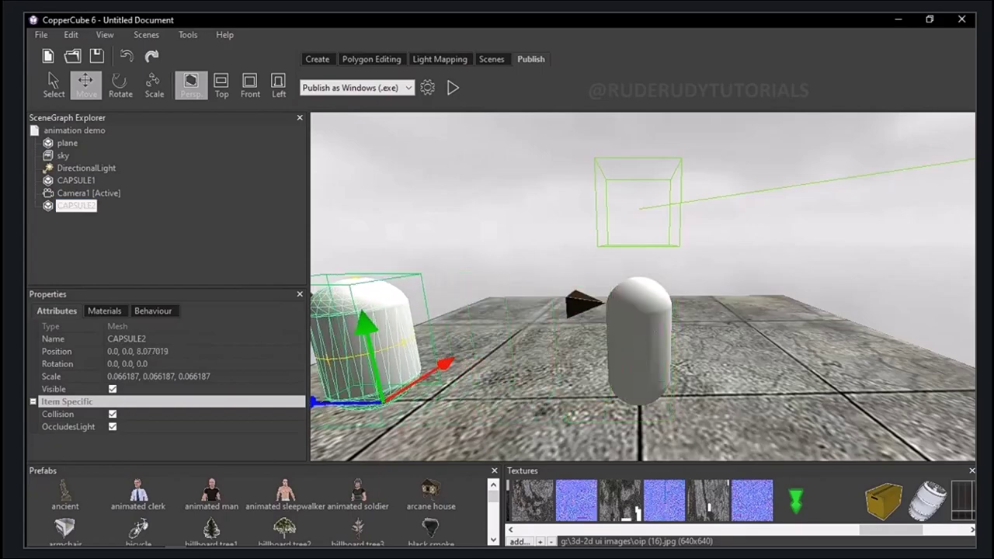
# Move the cloned capsule farther along the Z axis to about 21.96, near the edge of the plane
pyautogui.moveTo(497, 311); pyautogui.dragTo(598, 299, button='right')
pyautogui.scroll(-4, 643, 310)
pyautogui.scroll(-6, 621, 311)
pyautogui.click(613, 303)
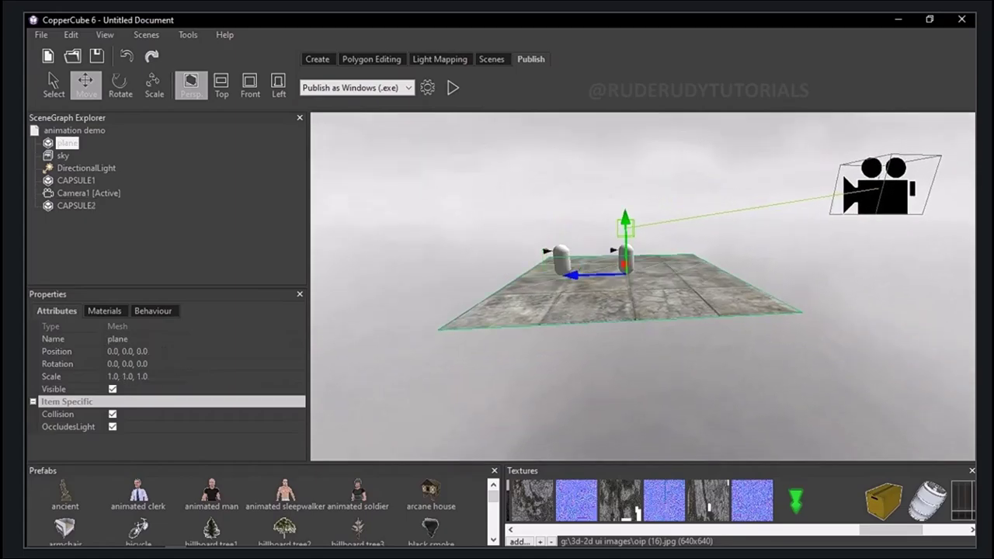
pyautogui.moveTo(578, 275); pyautogui.dragTo(368, 281)
pyautogui.click(562, 255)
pyautogui.moveTo(396, 310); pyautogui.dragTo(443, 334, button='right')
pyautogui.moveTo(478, 319); pyautogui.dragTo(498, 319, button='middle')
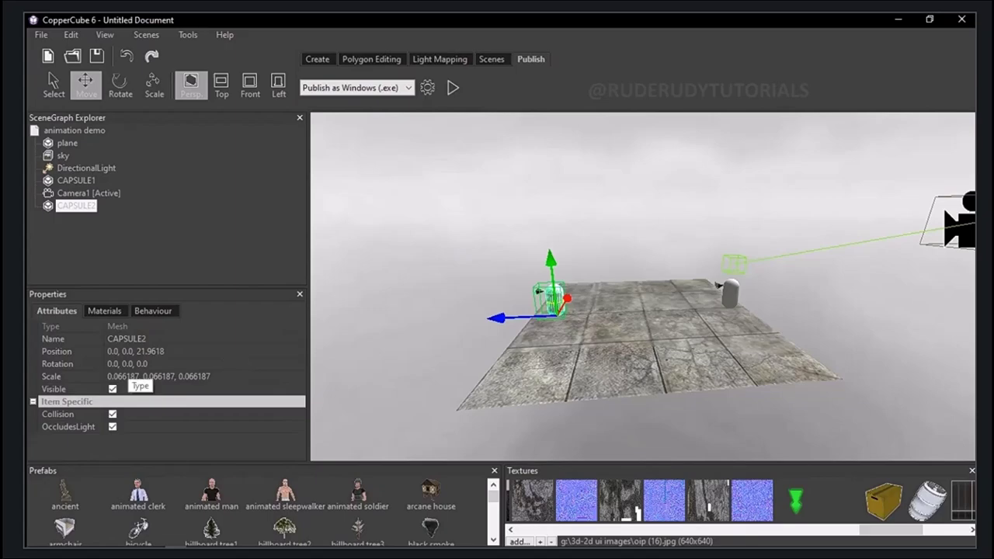
# Set the cloned capsule's rotation to 0.0, 90.0, 0.0
pyautogui.click(128, 364)
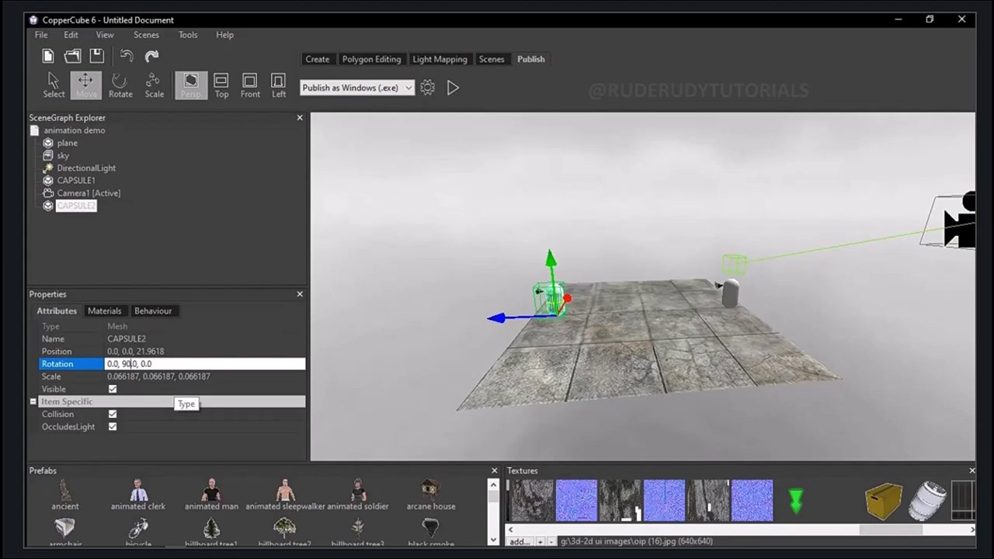
pyautogui.press('Return')
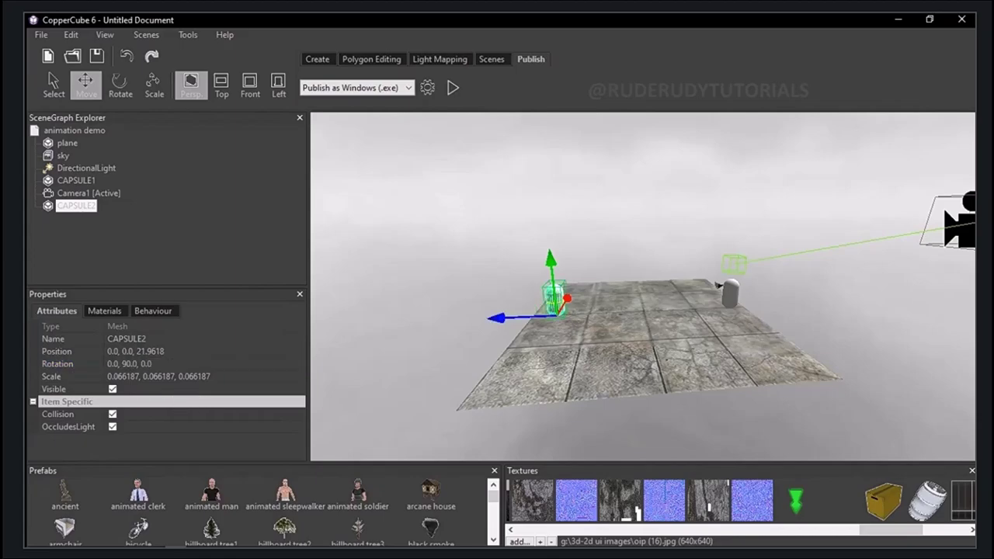
pyautogui.scroll(3, 643, 286)
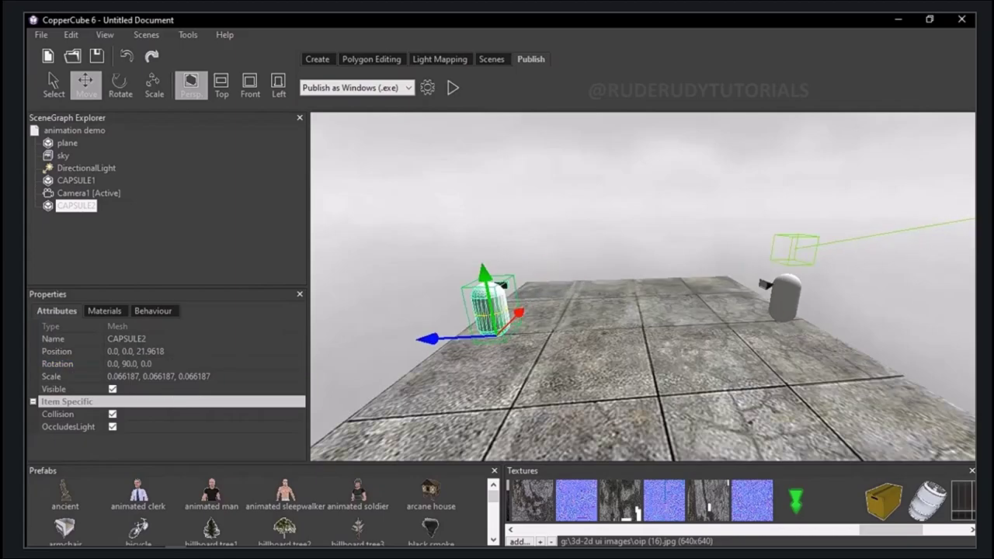
# Try to set the cloned capsule's Y rotation to 180 degrees
pyautogui.click(124, 364)
pyautogui.moveTo(122, 365); pyautogui.dragTo(127, 364)
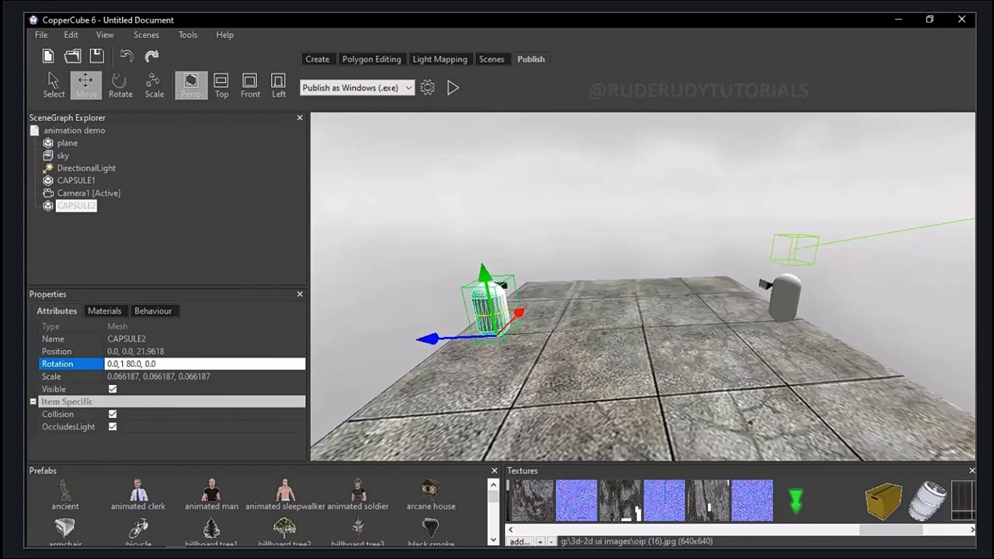
pyautogui.press('Return')
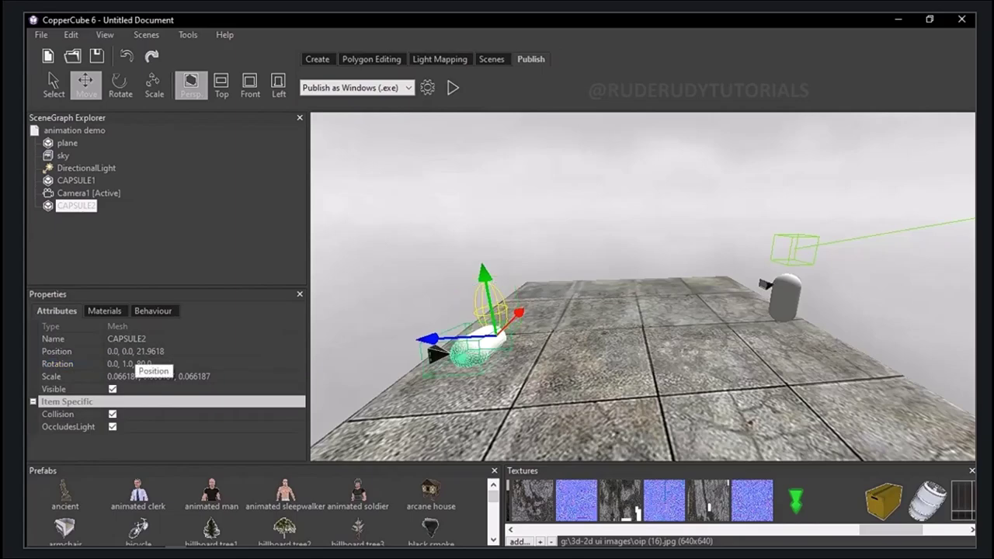
# Set CAPSULE2's rotation to 0.0, 90.0, 0.0
pyautogui.click(132, 363)
pyautogui.write('0.0, 90.0, 0.0')
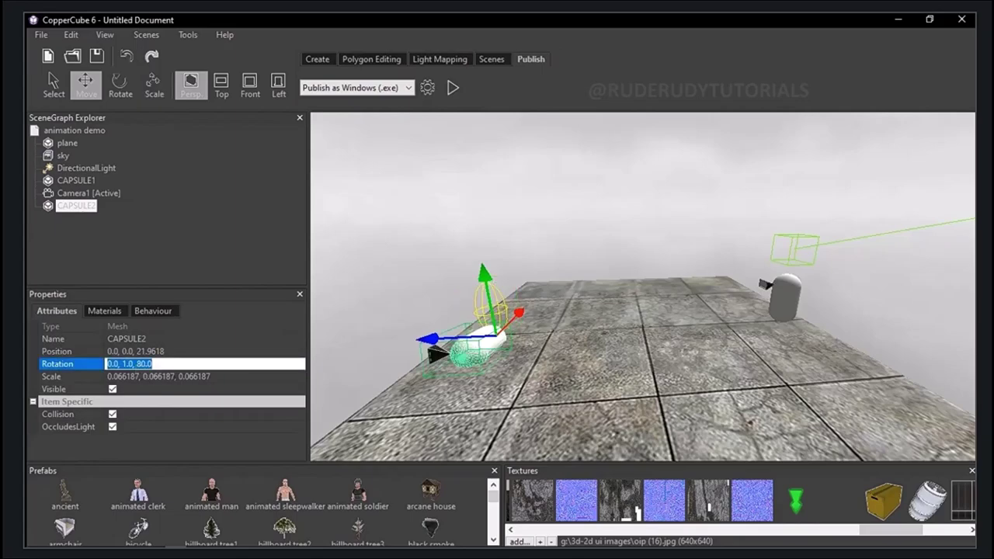
pyautogui.press('Return')
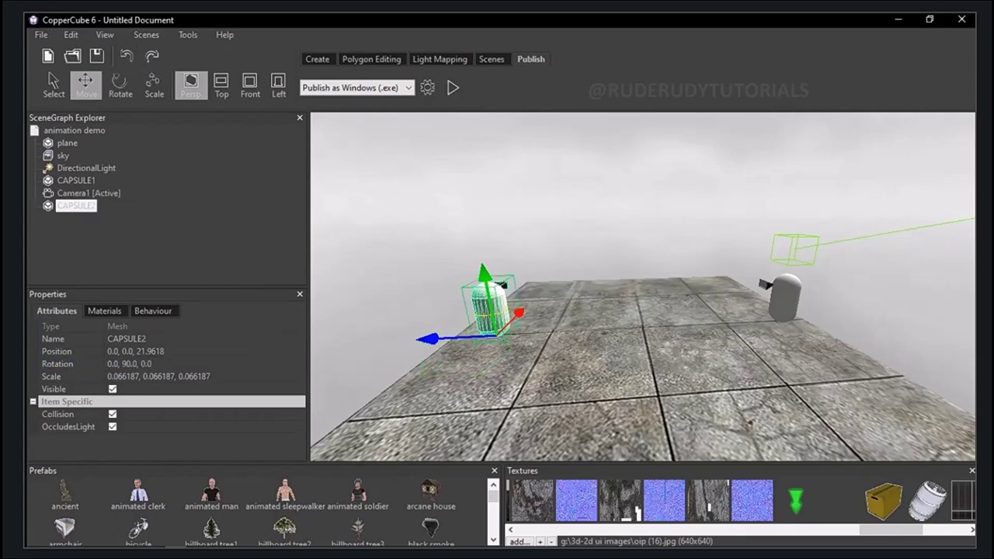
# Change CAPSULE2's Y rotation to 180, giving a rotation of 0.0, 180.0, 0.0
pyautogui.click(125, 363)
pyautogui.moveTo(121, 363); pyautogui.dragTo(128, 363)
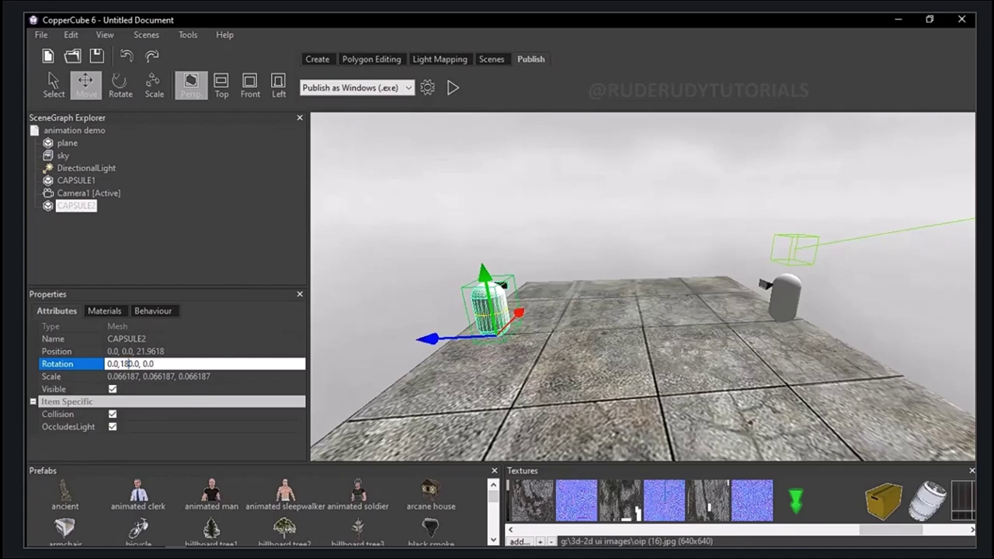
pyautogui.press('Return')
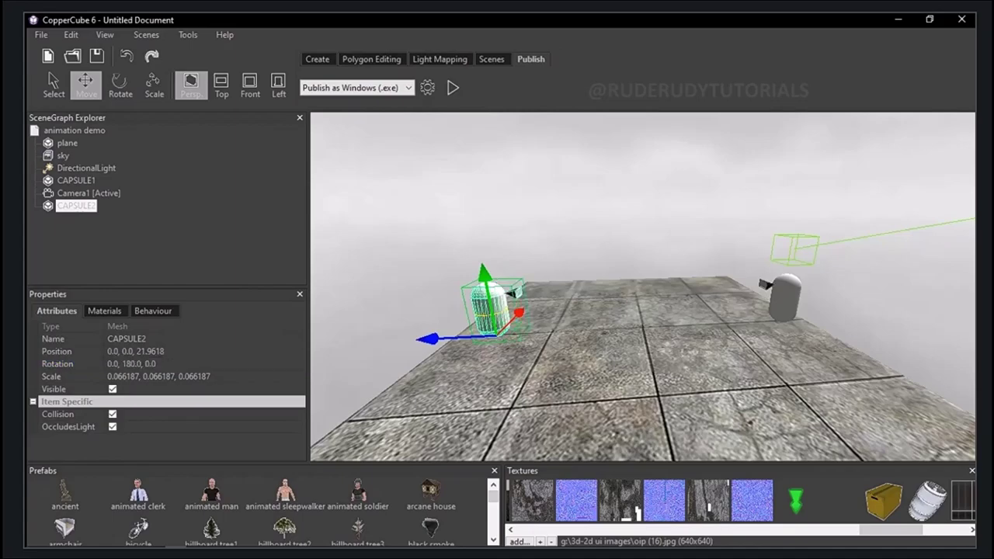
# Apply the plain olive-green texture to CAPSULE2's material
pyautogui.moveTo(621, 311); pyautogui.dragTo(691, 232, button='middle')
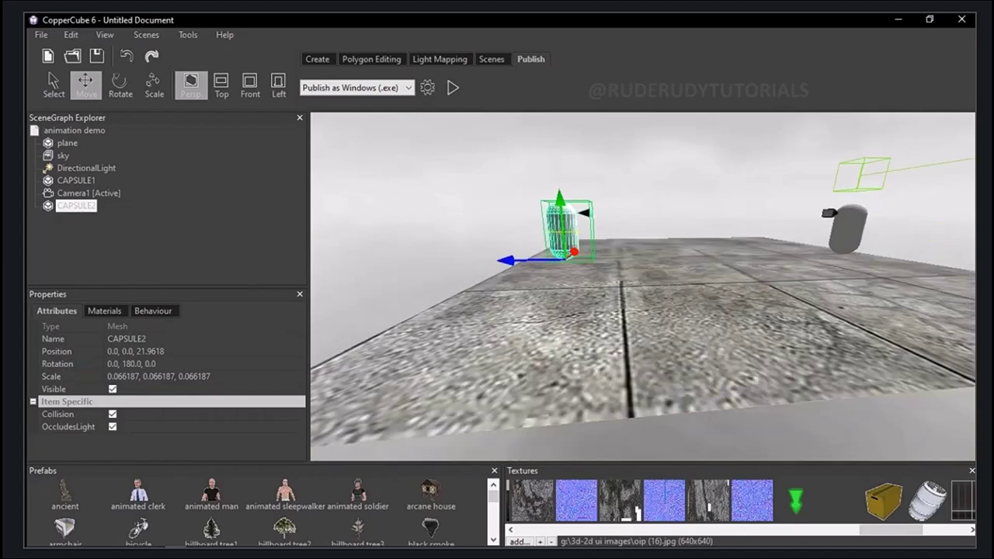
pyautogui.click(105, 311)
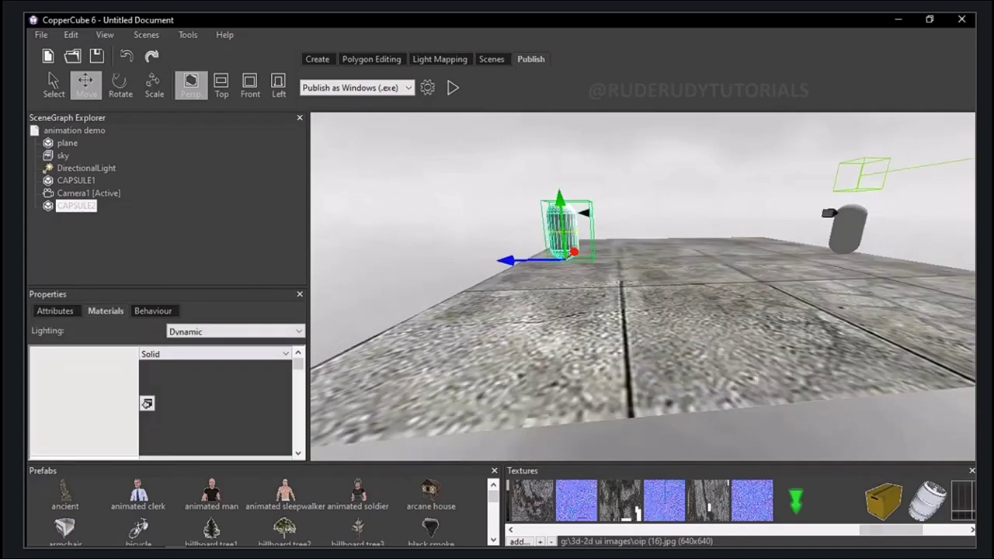
pyautogui.moveTo(891, 529); pyautogui.dragTo(937, 529)
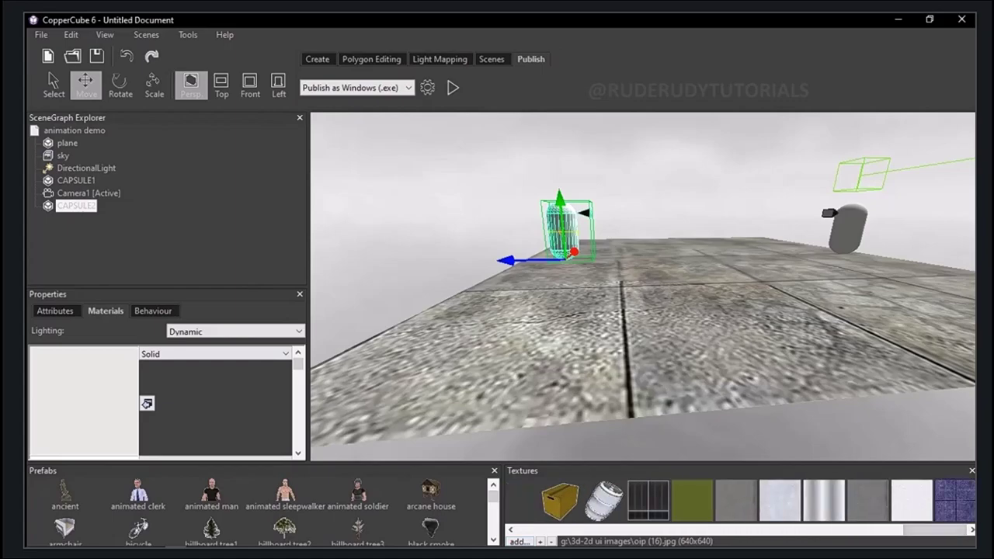
pyautogui.click(146, 403)
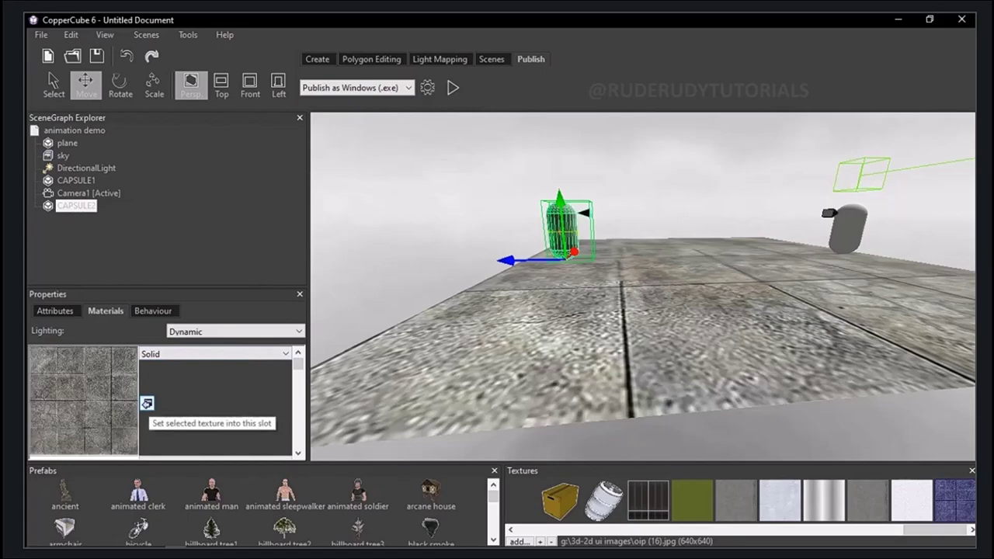
pyautogui.click(692, 500)
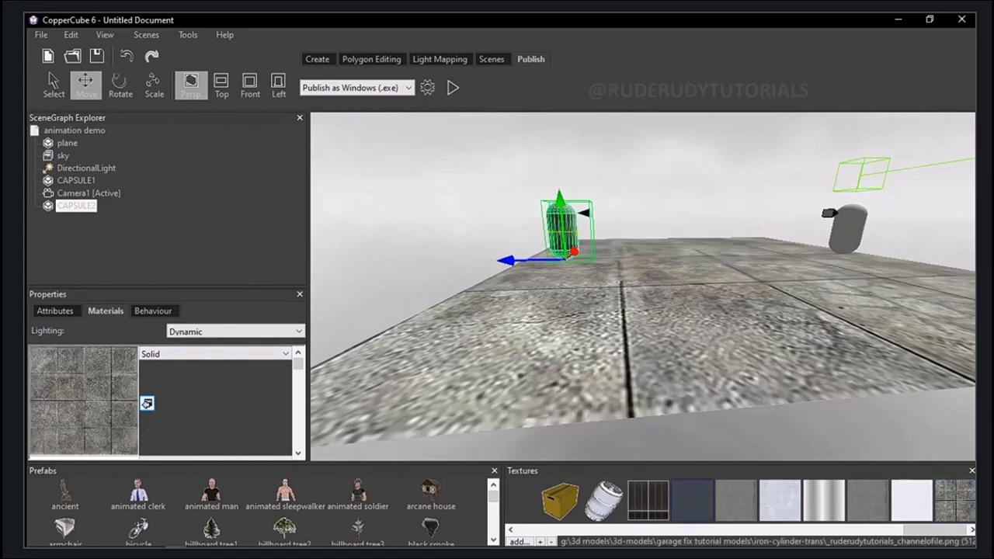
pyautogui.click(147, 403)
# Test-run the scene with both capsules, move the player forward and back, and close the test window
pyautogui.moveTo(606, 264); pyautogui.dragTo(458, 326, button='middle')
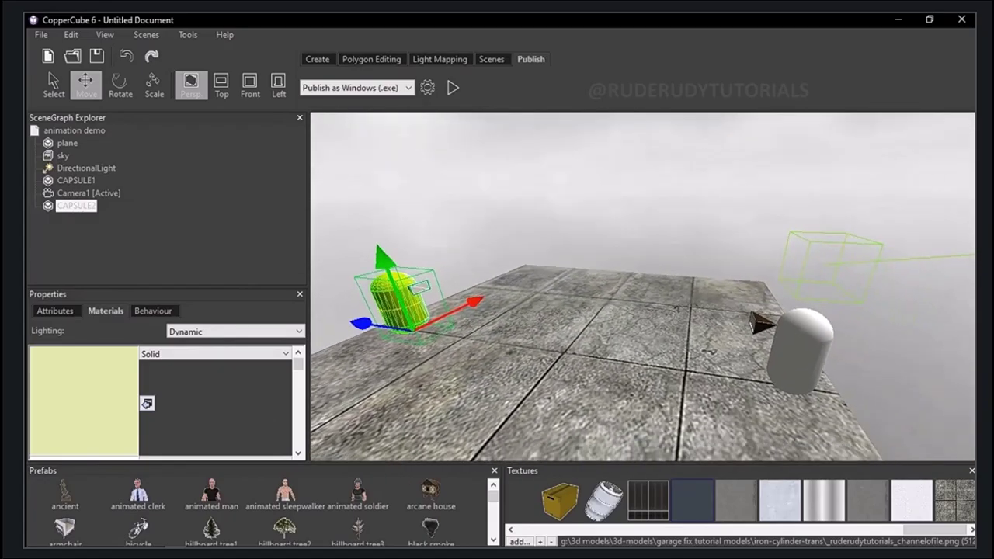
pyautogui.scroll(-3, 643, 286)
pyautogui.moveTo(675, 333); pyautogui.dragTo(708, 340, button='middle')
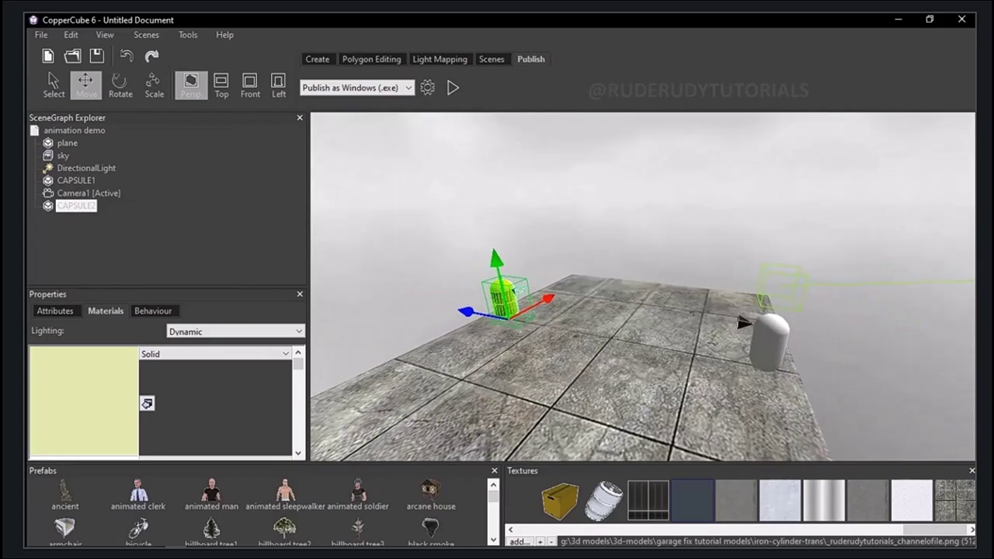
pyautogui.press('F5')
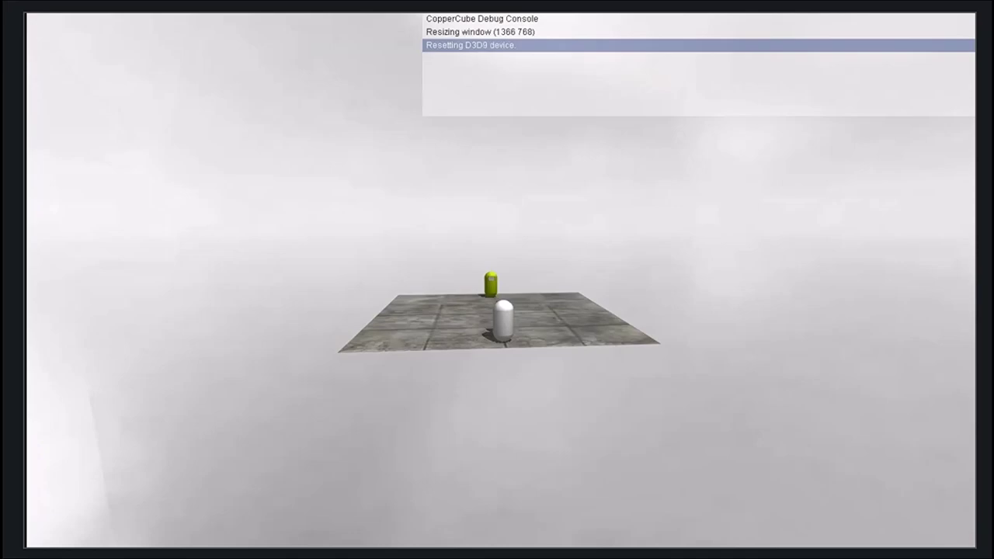
pyautogui.press('w')
pyautogui.press('s')
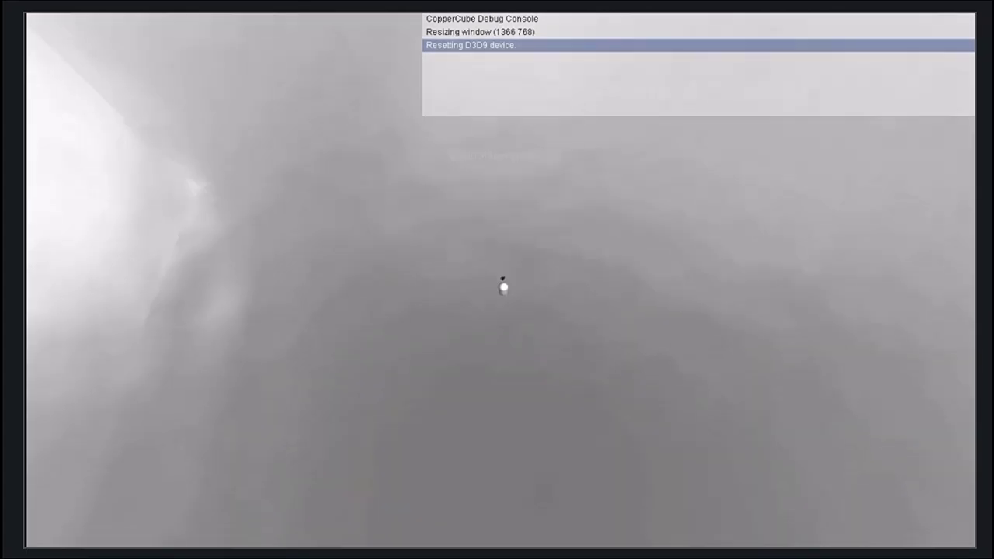
pyautogui.press('super')
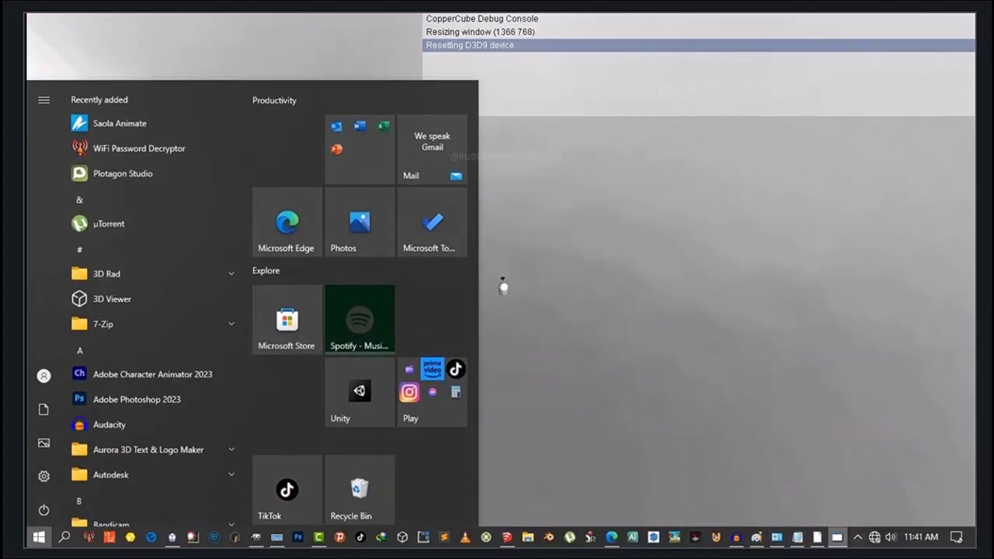
pyautogui.rightClick(837, 538)
pyautogui.click(836, 511)
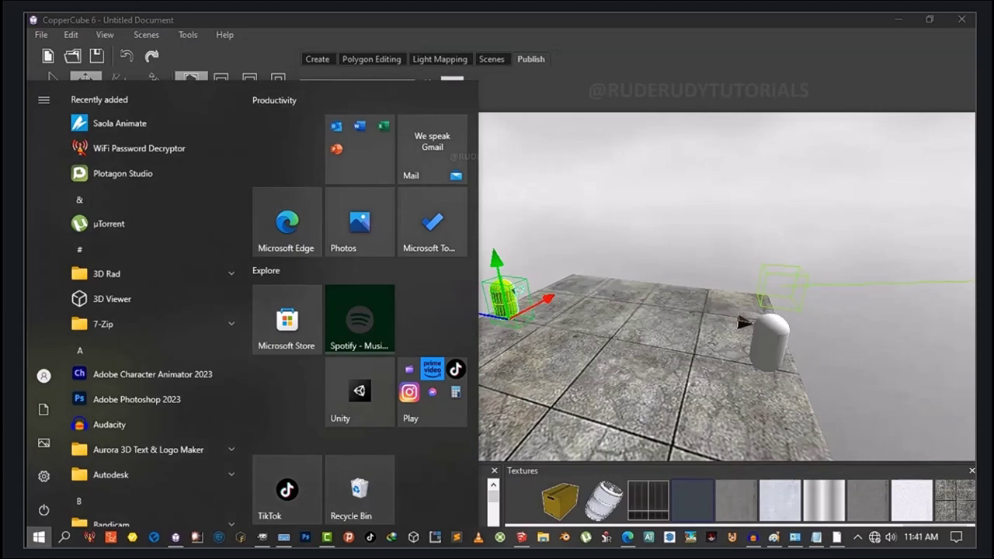
# Remove the "Object or Person controlled by keyboard" behaviour from CAPSULE2
pyautogui.moveTo(513, 314); pyautogui.dragTo(675, 229, button='middle')
pyautogui.scroll(3, 676, 230)
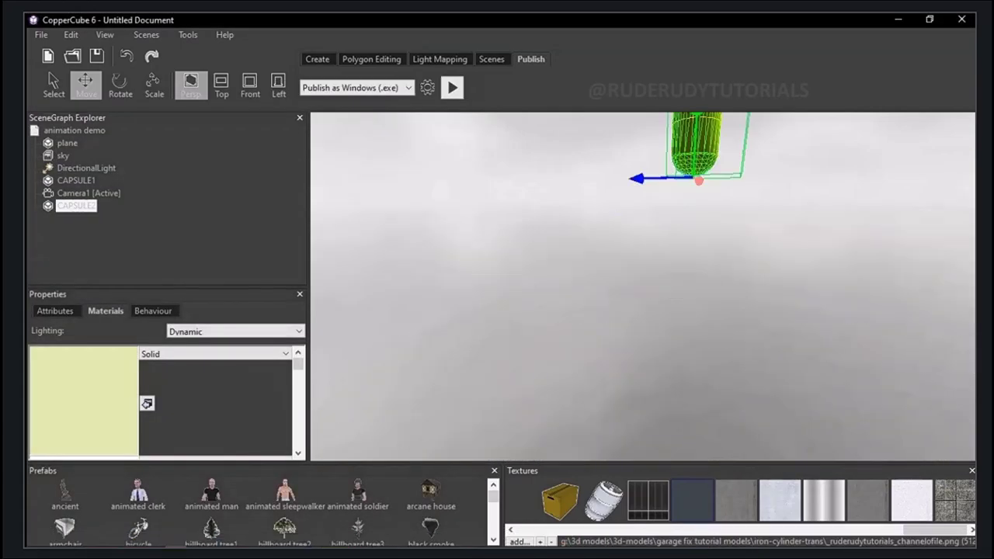
pyautogui.moveTo(699, 182); pyautogui.dragTo(545, 315, button='middle')
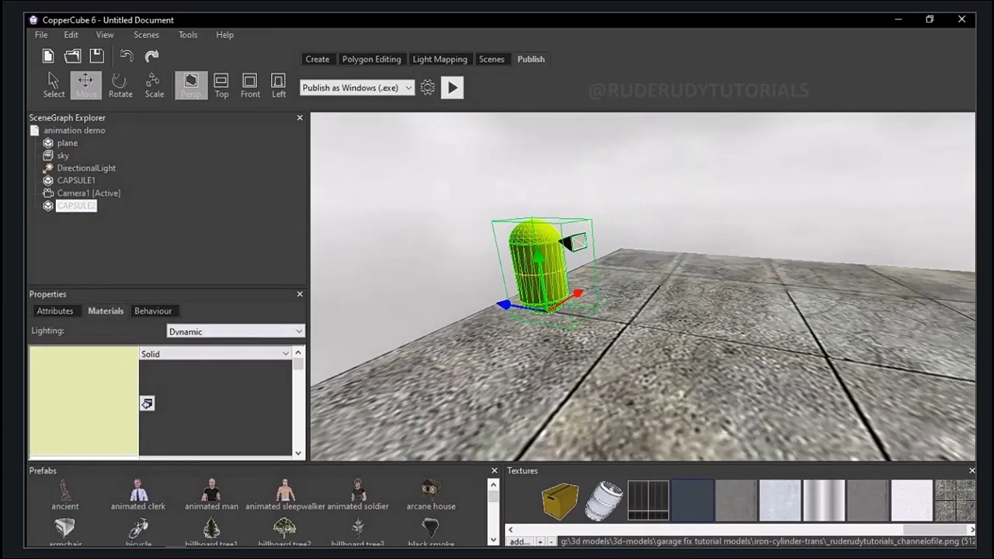
pyautogui.click(154, 312)
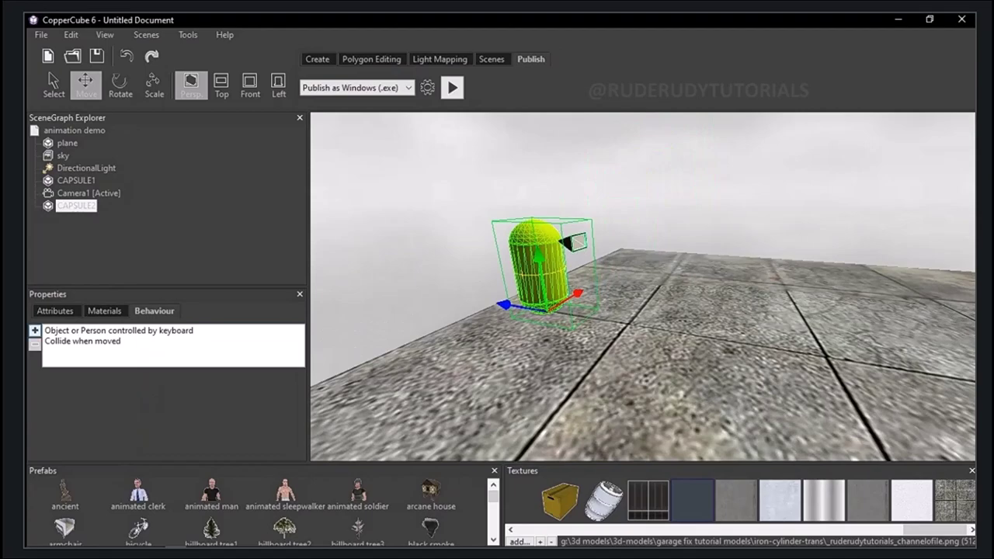
pyautogui.click(118, 331)
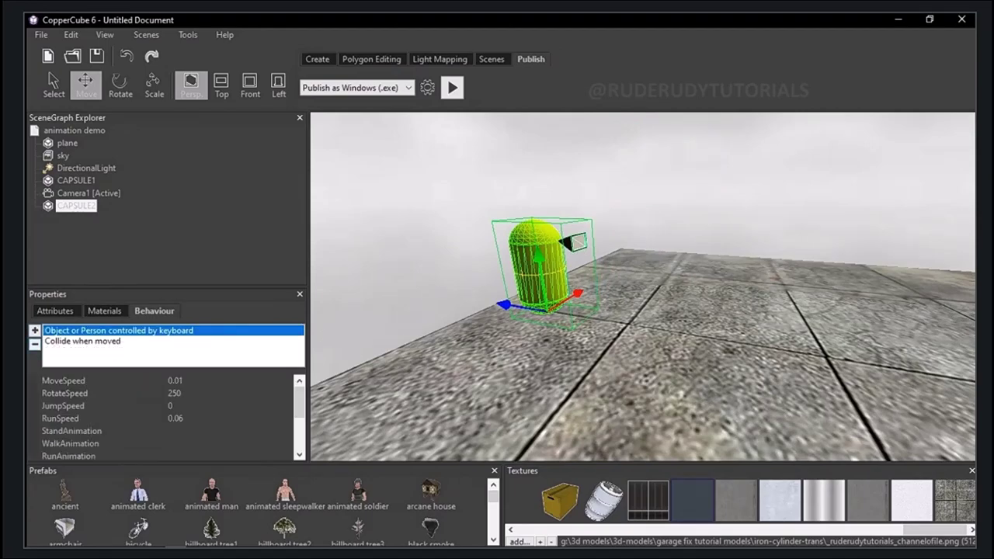
pyautogui.click(34, 344)
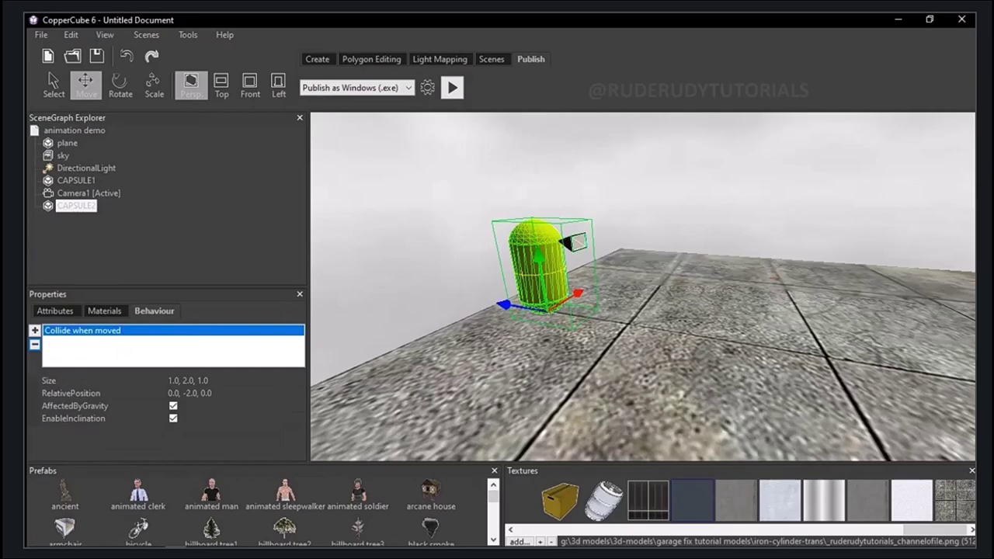
# Examine the green capsule up close and its position on the plane relative to the white capsule
pyautogui.moveTo(605, 318)
pyautogui.mouseDown(button='middle')
pyautogui.moveTo(536, 316)
pyautogui.moveTo(482, 351)
pyautogui.moveTo(522, 332)
pyautogui.moveTo(668, 311)
pyautogui.moveTo(621, 323)
pyautogui.mouseUp(button='middle')
pyautogui.scroll(-5, 643, 310)
pyautogui.scroll(2, 643, 311)
pyautogui.scroll(3, 643, 310)
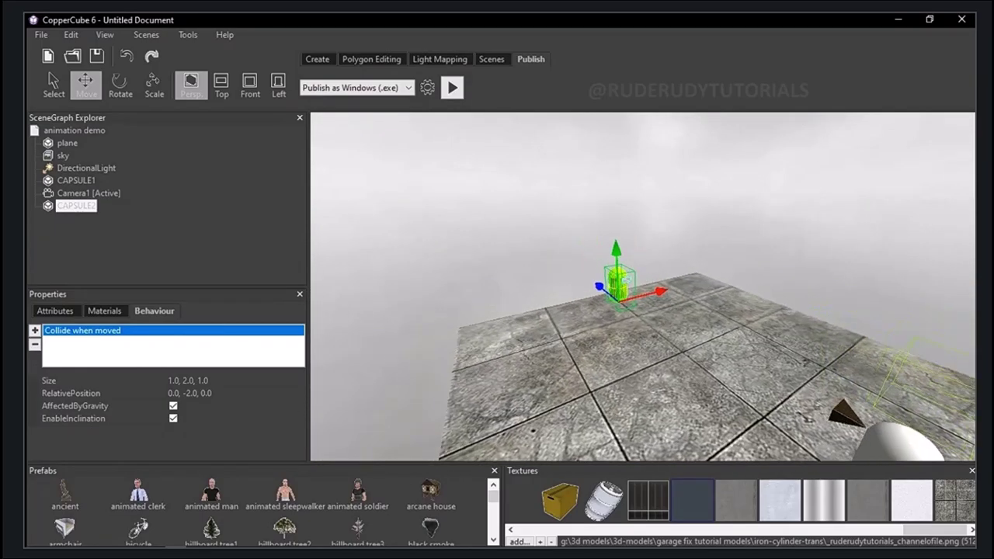
pyautogui.scroll(-2, 643, 310)
pyautogui.scroll(5, 643, 310)
pyautogui.scroll(2, 643, 311)
pyautogui.scroll(-2, 643, 311)
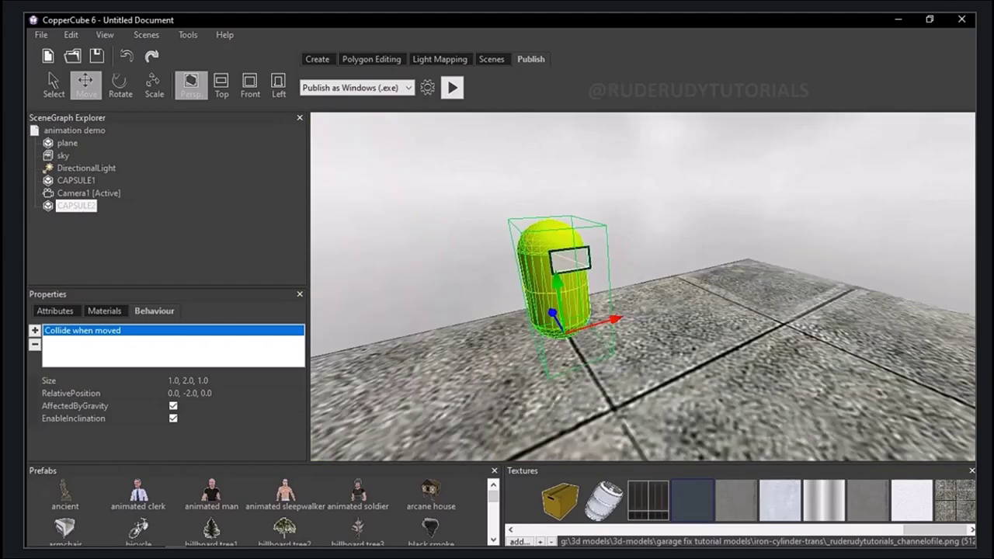
pyautogui.moveTo(643, 310); pyautogui.dragTo(643, 264, button='middle')
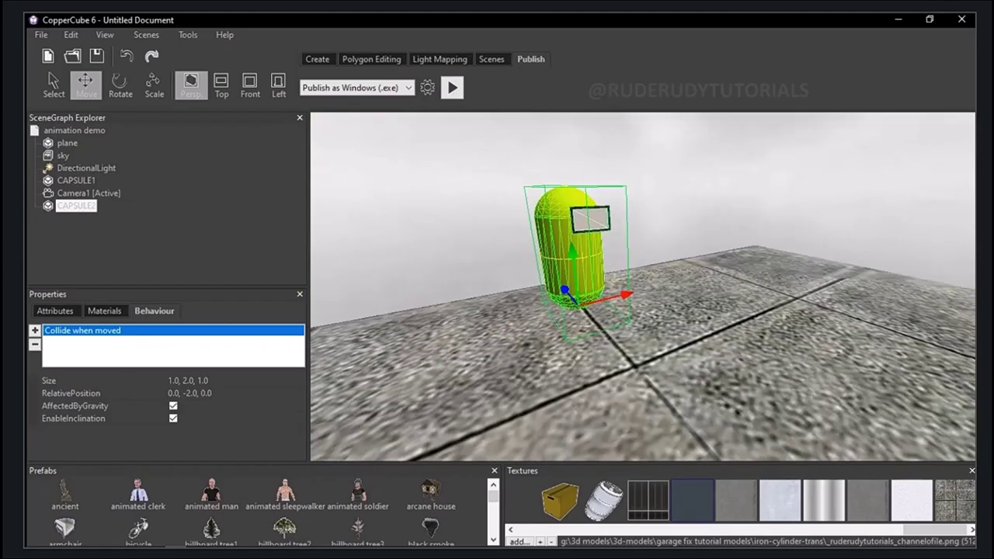
pyautogui.scroll(-6, 643, 287)
pyautogui.moveTo(643, 310); pyautogui.dragTo(583, 280, button='middle')
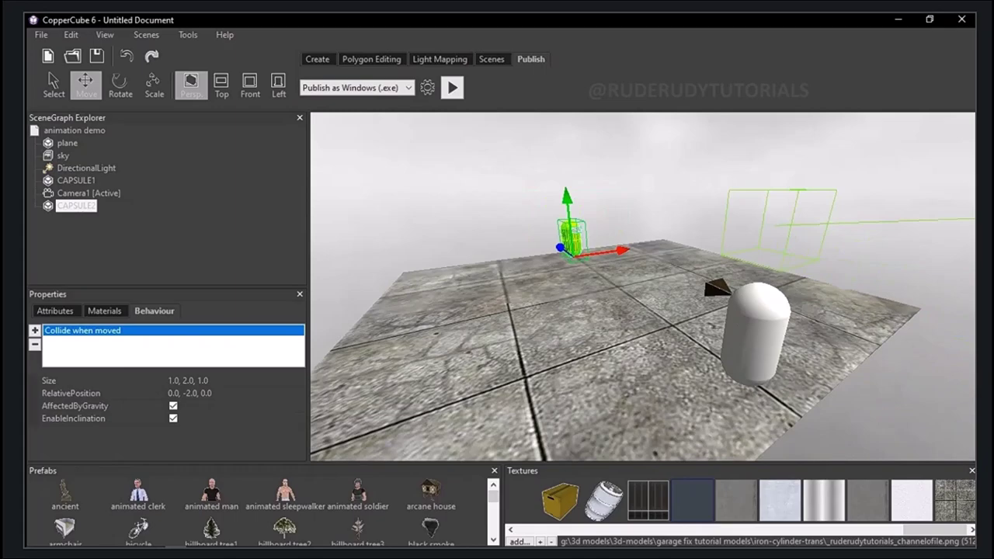
pyautogui.scroll(5, 643, 287)
pyautogui.scroll(-2, 643, 287)
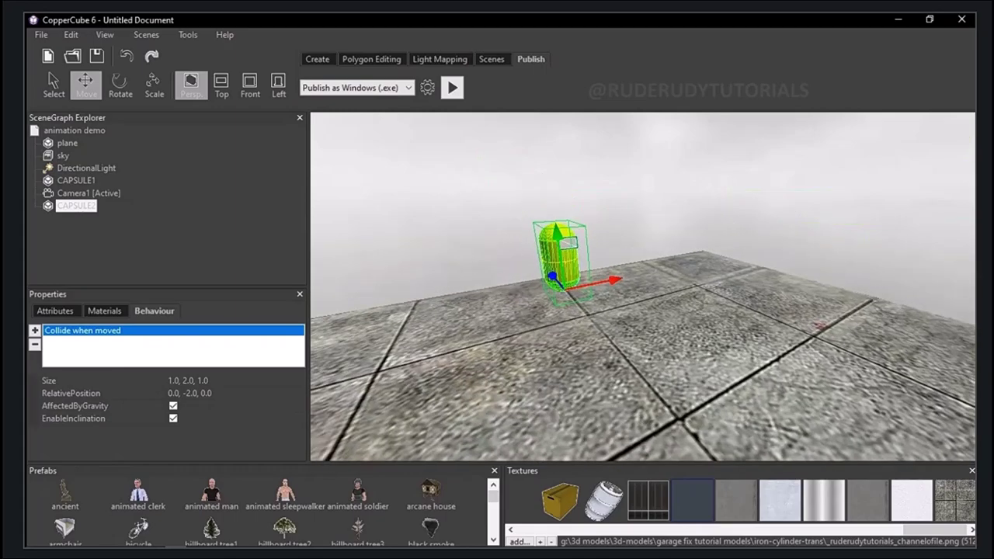
pyautogui.scroll(3, 643, 287)
pyautogui.moveTo(643, 287); pyautogui.dragTo(706, 314, button='middle')
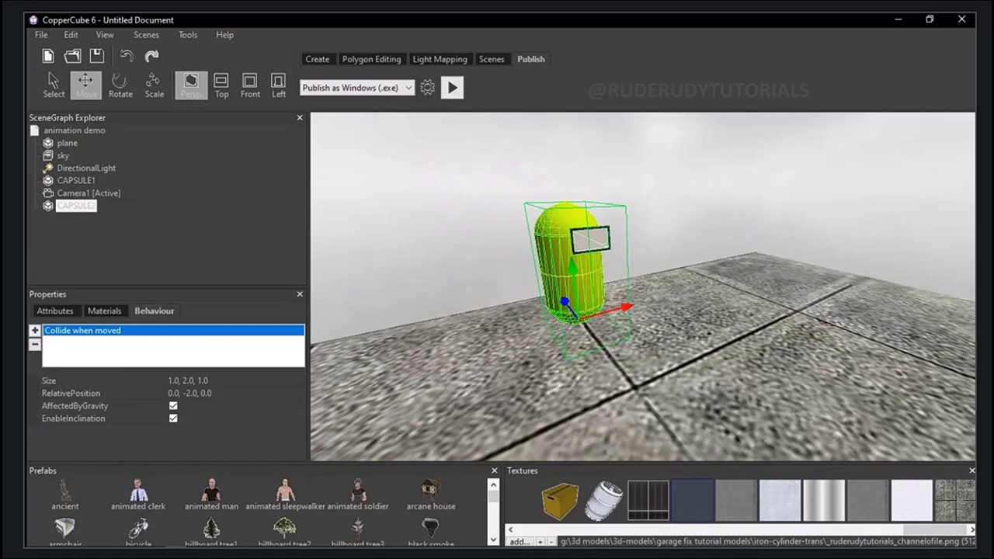
# Add the "Game Actor with Health (AI, Player, etc)" behaviour to CAPSULE2 and set its mode to Stand Still
pyautogui.click(34, 330)
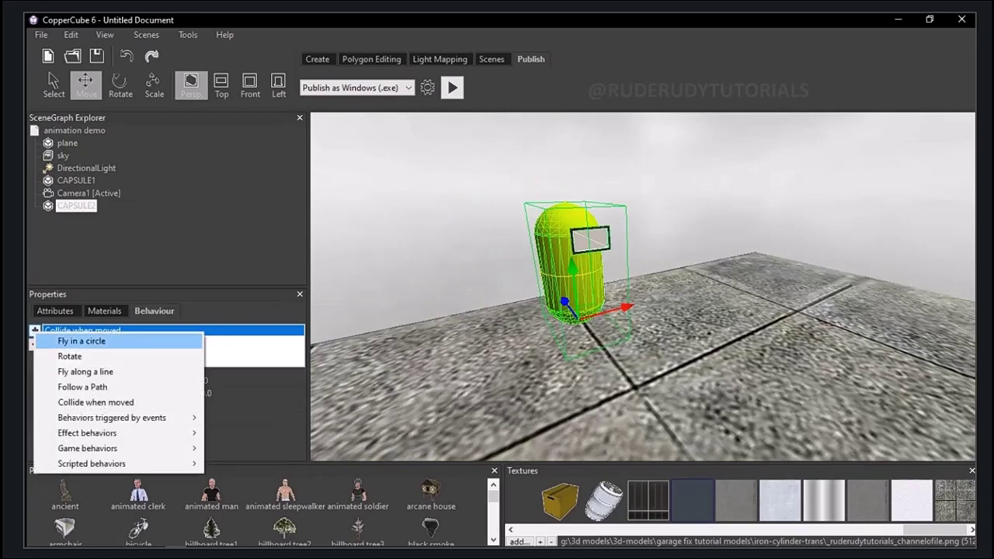
pyautogui.moveTo(109, 448)
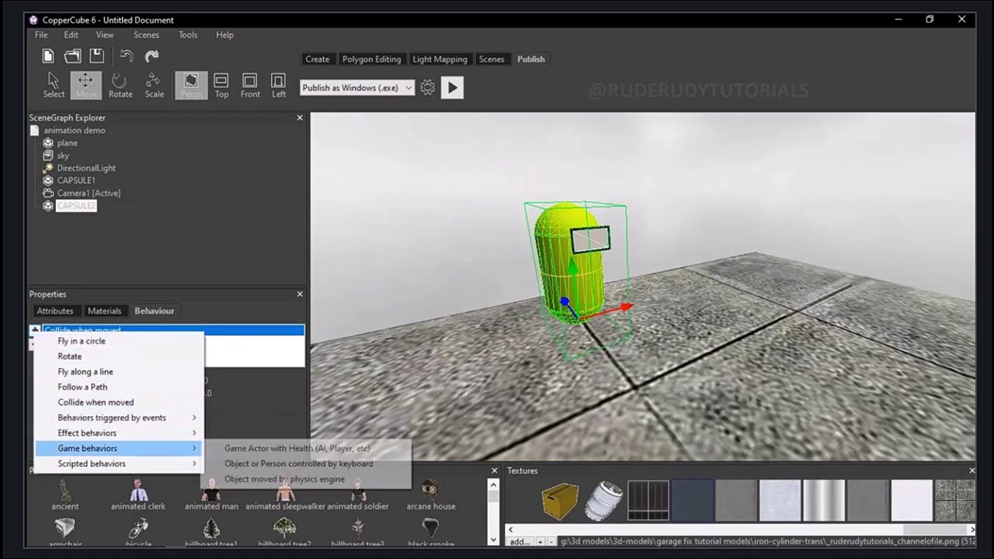
pyautogui.click(295, 448)
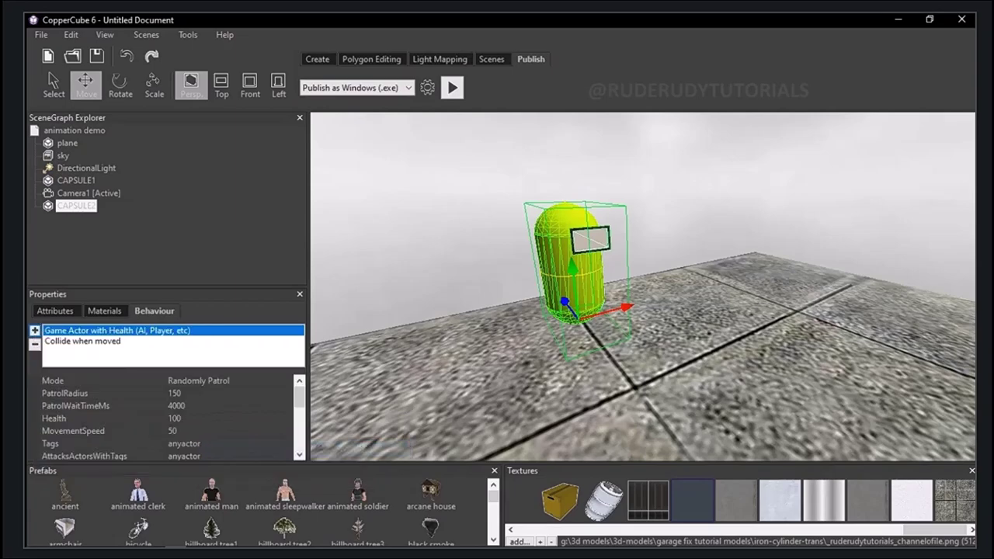
pyautogui.click(233, 380)
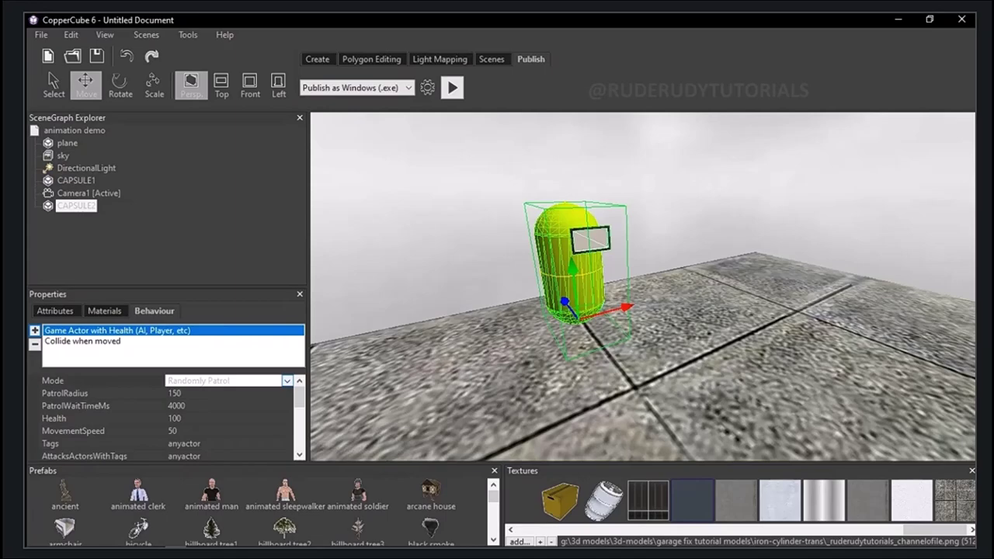
pyautogui.click(287, 381)
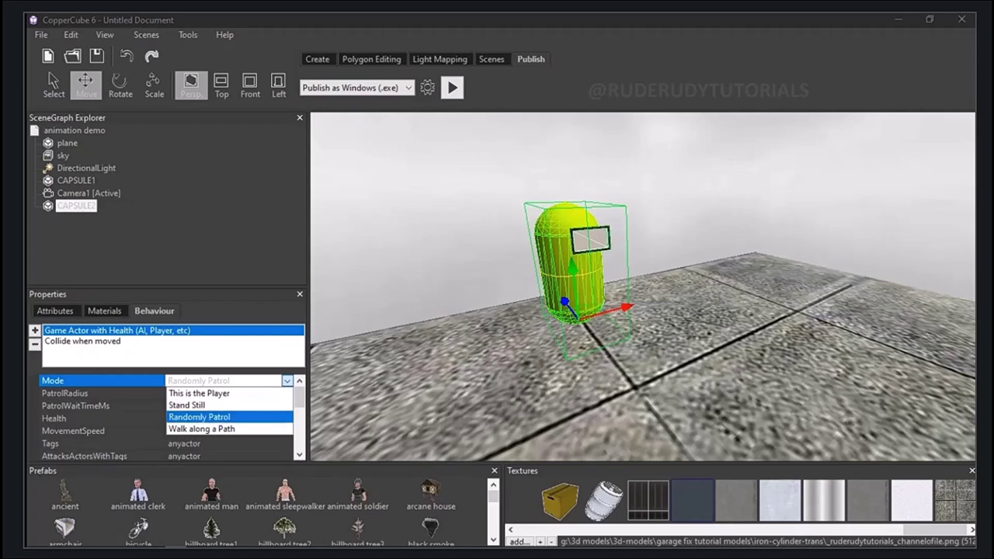
pyautogui.click(186, 404)
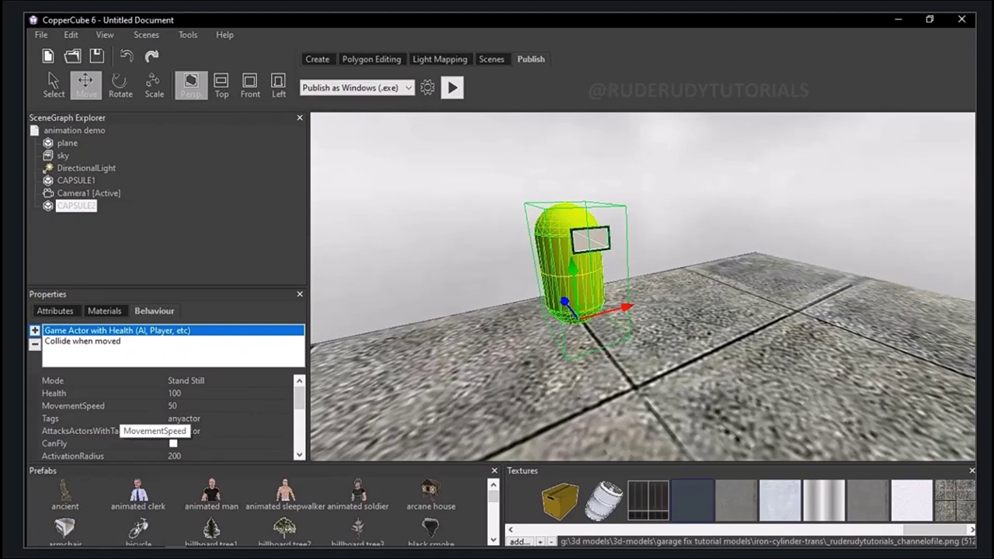
# Set the MovementSpeed of CAPSULE2's game actor behaviour to 20
pyautogui.click(120, 406)
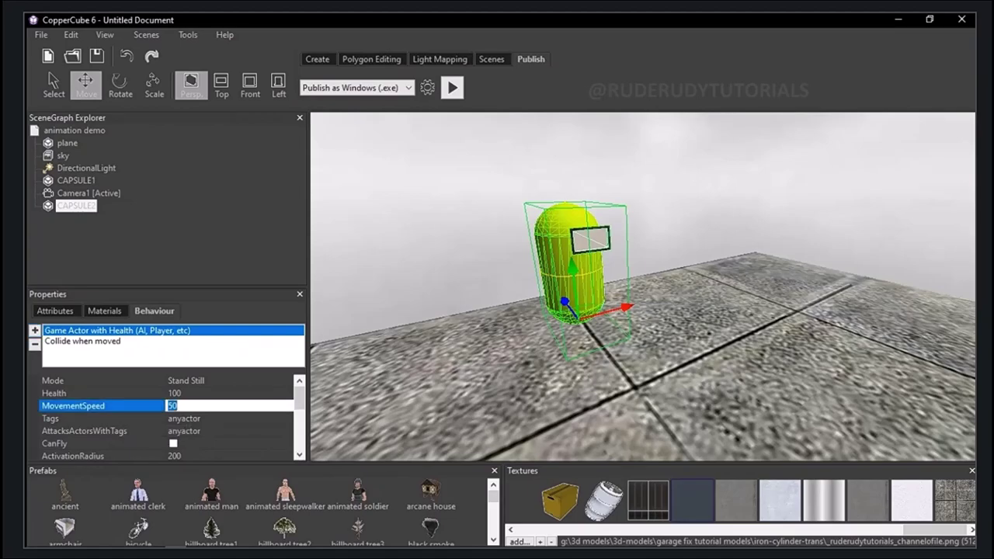
pyautogui.write('20')
pyautogui.press('Return')
# Set AttacksActorsWithTags in CAPSULE2's game actor behaviour to player
pyautogui.click(217, 419)
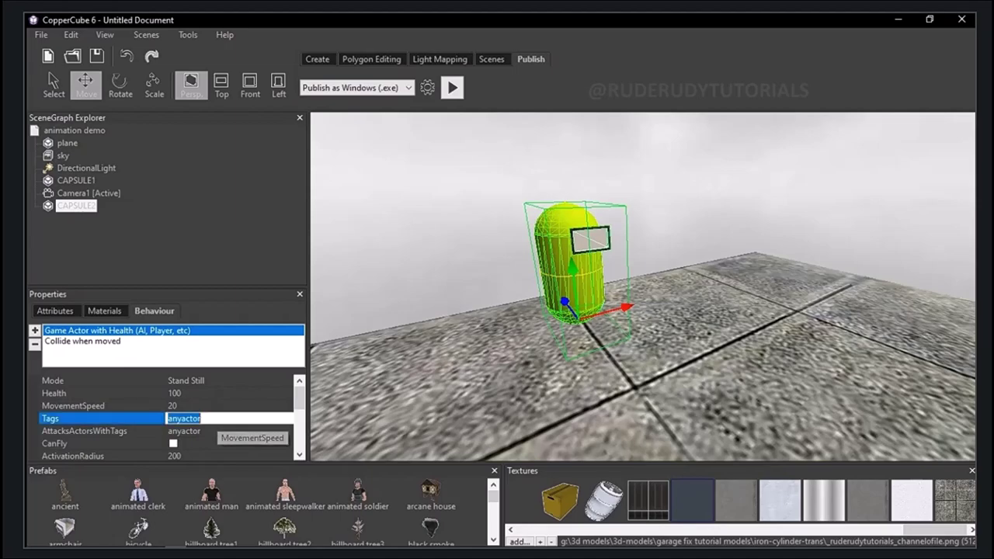
pyautogui.click(216, 431)
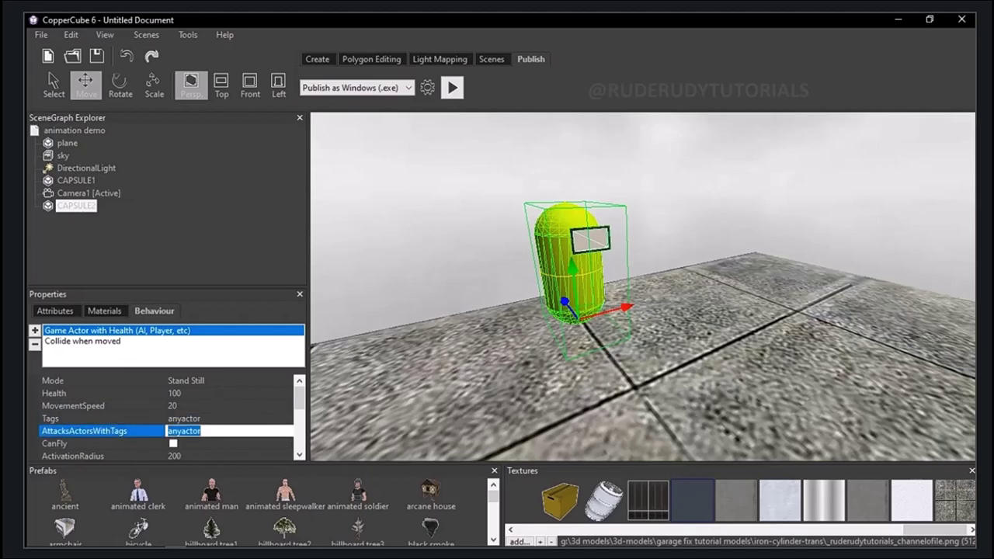
pyautogui.write('plyer')
pyautogui.click(175, 431)
pyautogui.moveTo(348, 543)
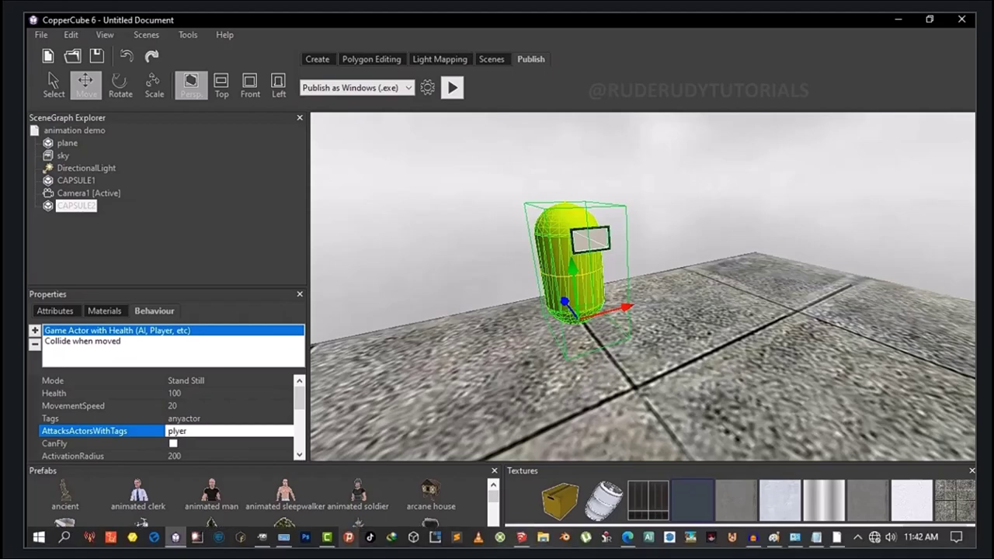
pyautogui.click(283, 541)
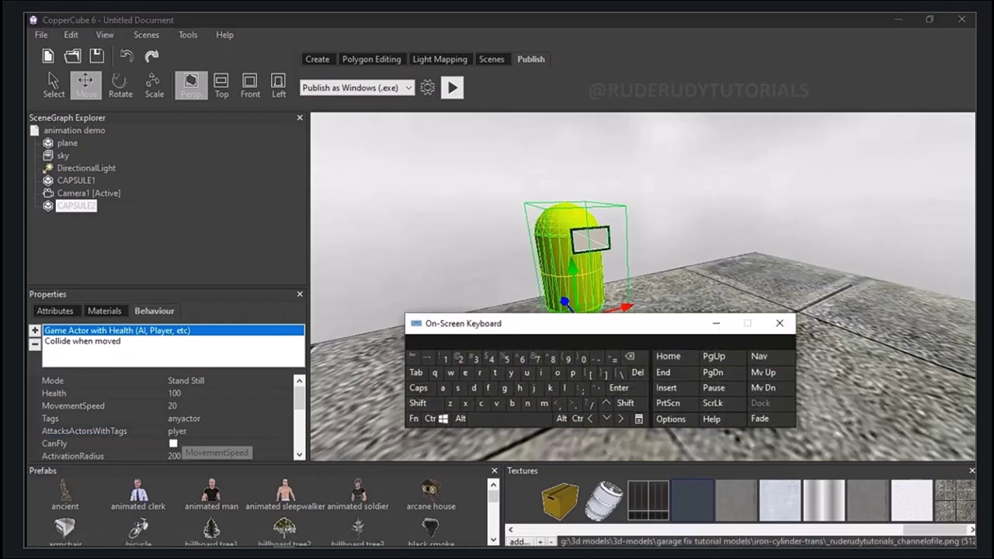
pyautogui.click(176, 431)
pyautogui.click(176, 431)
pyautogui.click(442, 388)
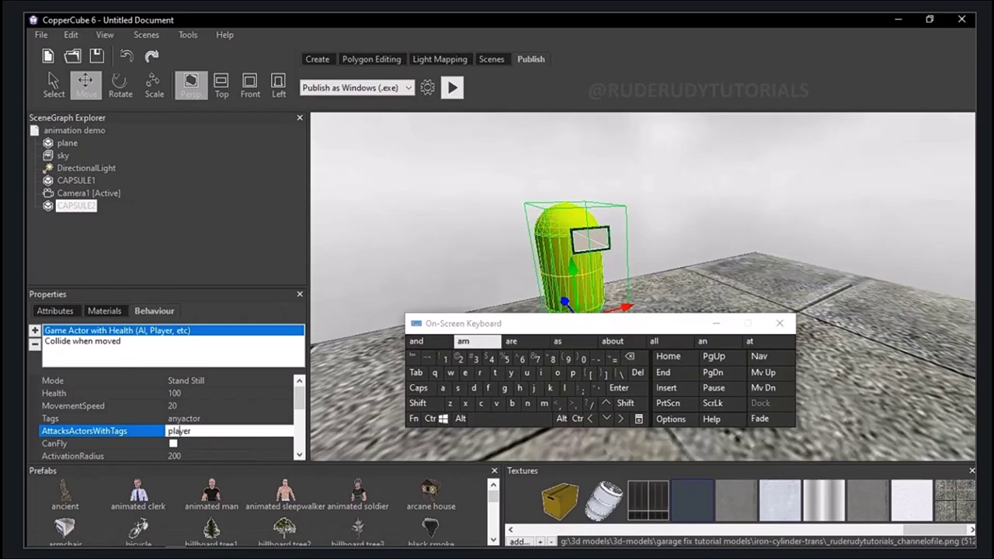
pyautogui.click(716, 323)
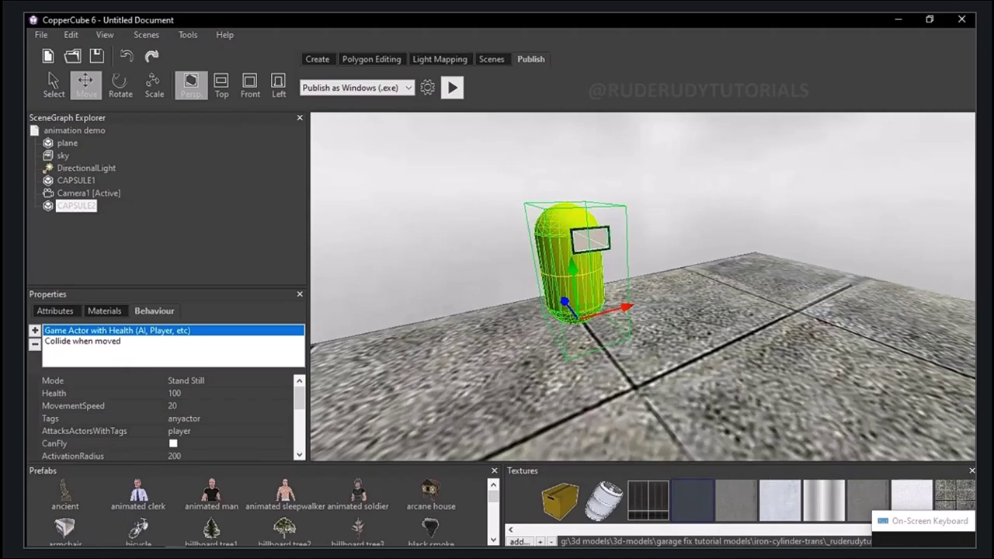
# Copy the "player" value from CAPSULE2's AttacksActorsWithTags property
pyautogui.click(177, 431)
pyautogui.moveTo(945, 526); pyautogui.dragTo(728, 418)
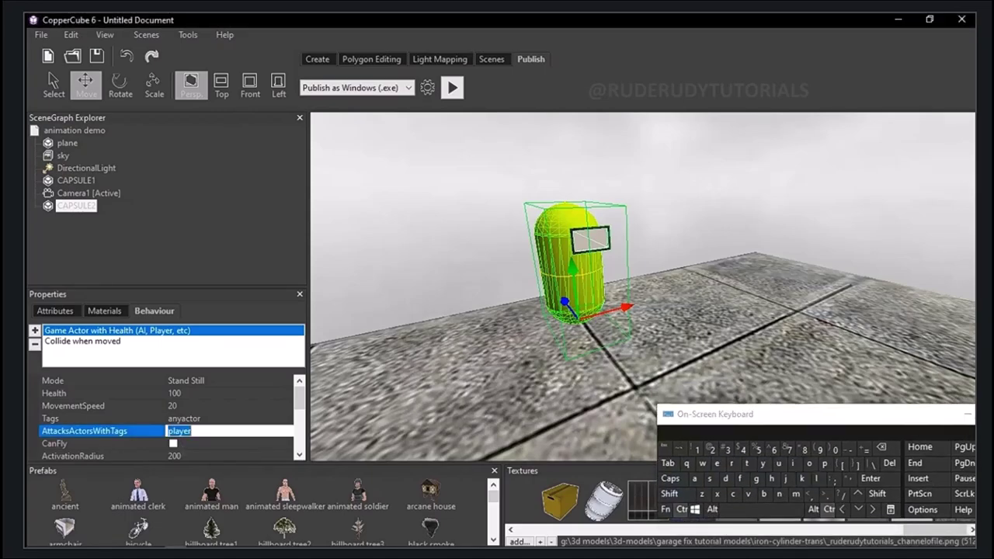
pyautogui.hotkey('ctrl', 'c')
pyautogui.moveTo(719, 415); pyautogui.dragTo(979, 524)
# Rename the CAPSULE1 object as player in its attributes
pyautogui.click(88, 193)
pyautogui.click(76, 180)
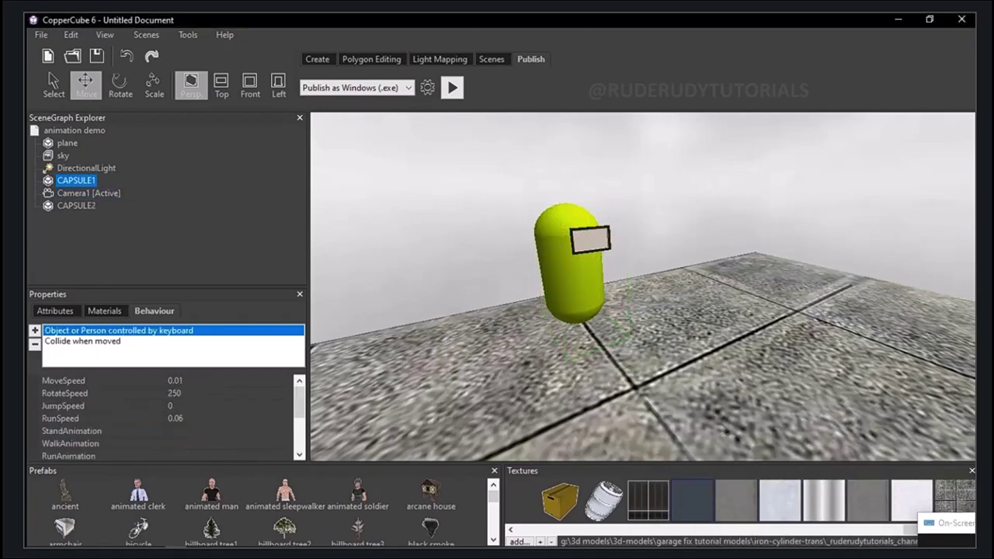
pyautogui.click(55, 310)
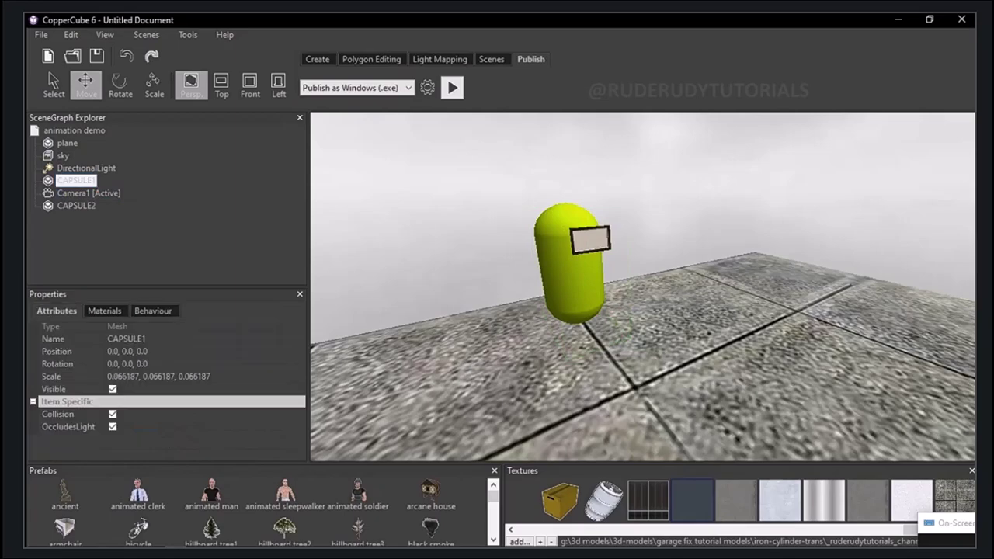
pyautogui.moveTo(949, 529); pyautogui.dragTo(729, 460)
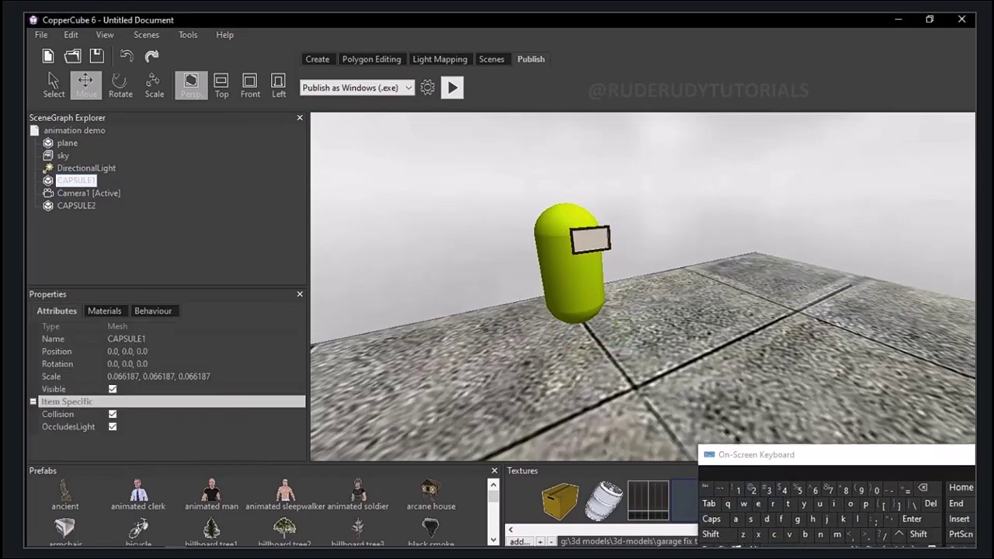
pyautogui.click(127, 328)
pyautogui.click(128, 339)
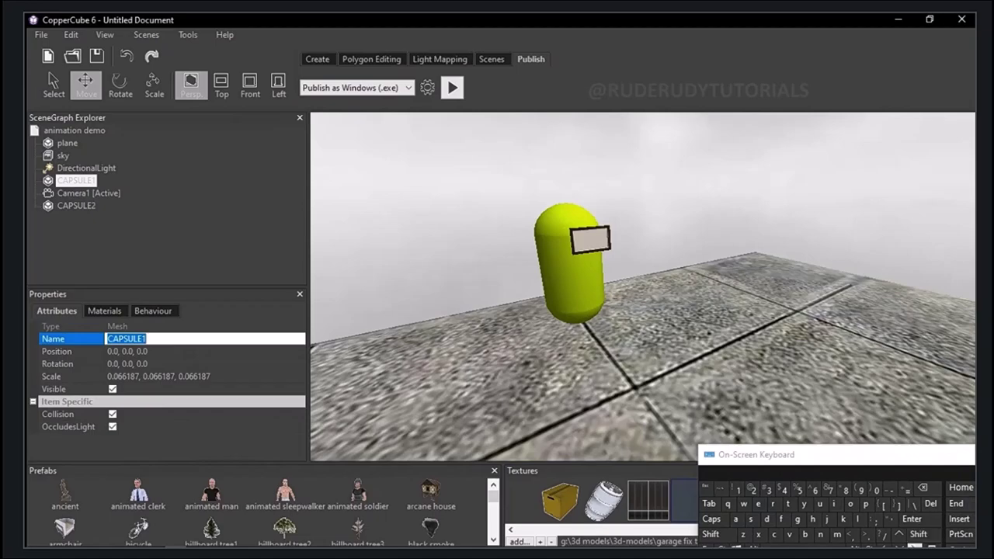
pyautogui.moveTo(917, 457); pyautogui.dragTo(922, 428)
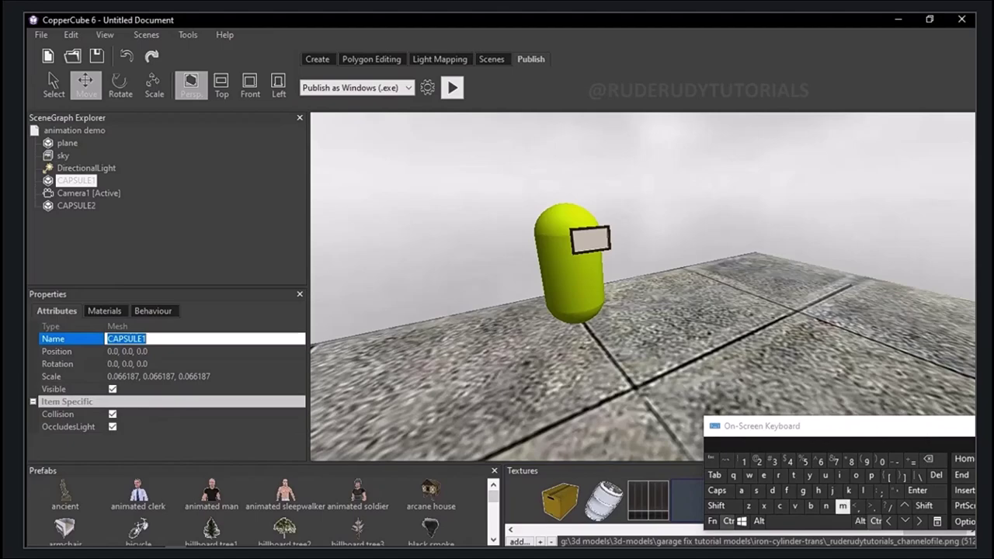
pyautogui.write('player')
pyautogui.press('Return')
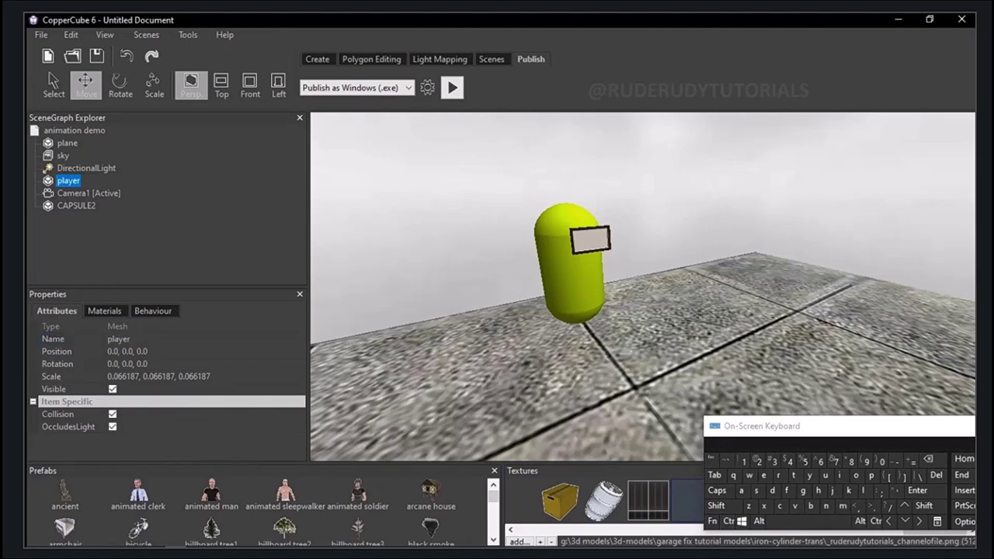
# Rename the CAPSULE2 object as enemy in its attributes
pyautogui.click(77, 205)
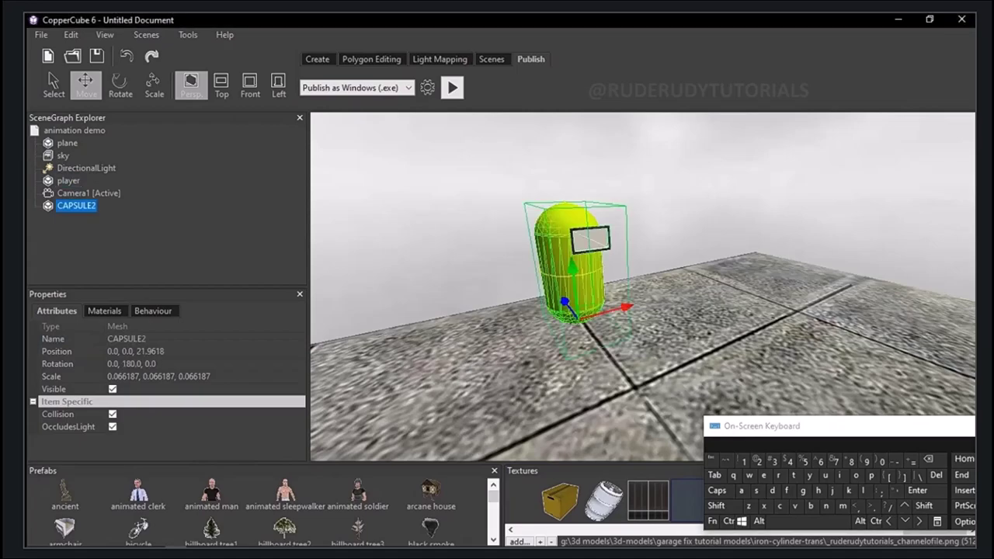
pyautogui.press('e')
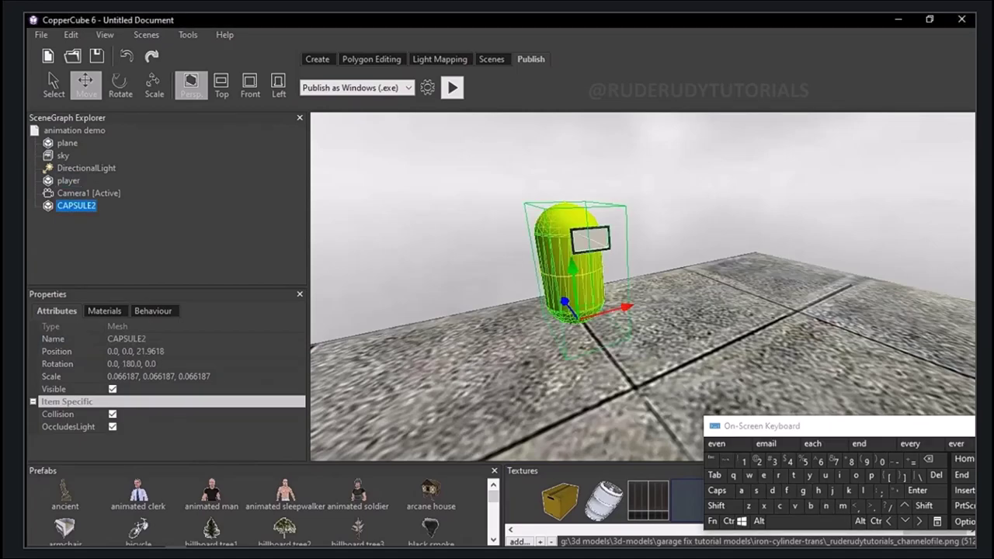
pyautogui.click(127, 339)
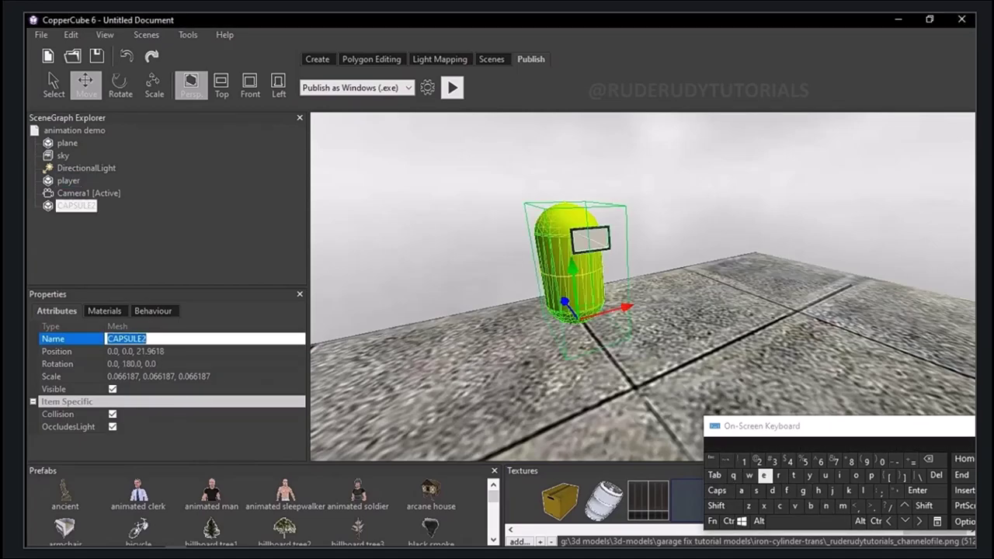
pyautogui.write('ene')
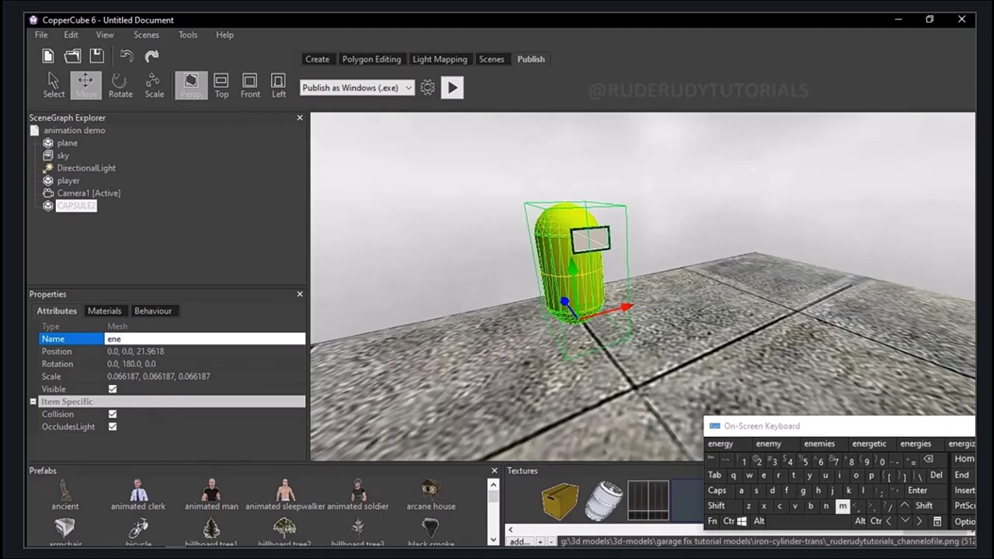
pyautogui.write('my')
pyautogui.press('Return')
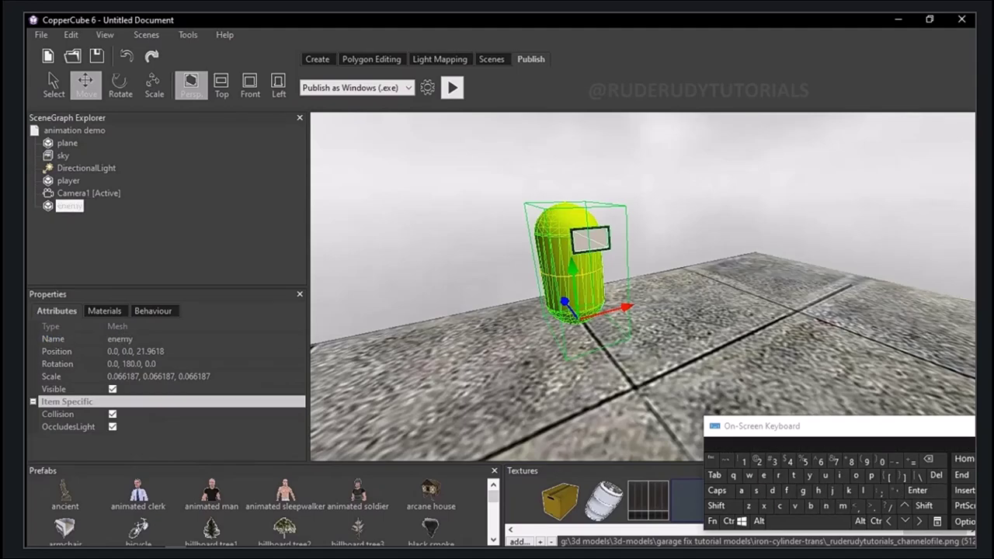
pyautogui.moveTo(761, 426); pyautogui.dragTo(978, 417)
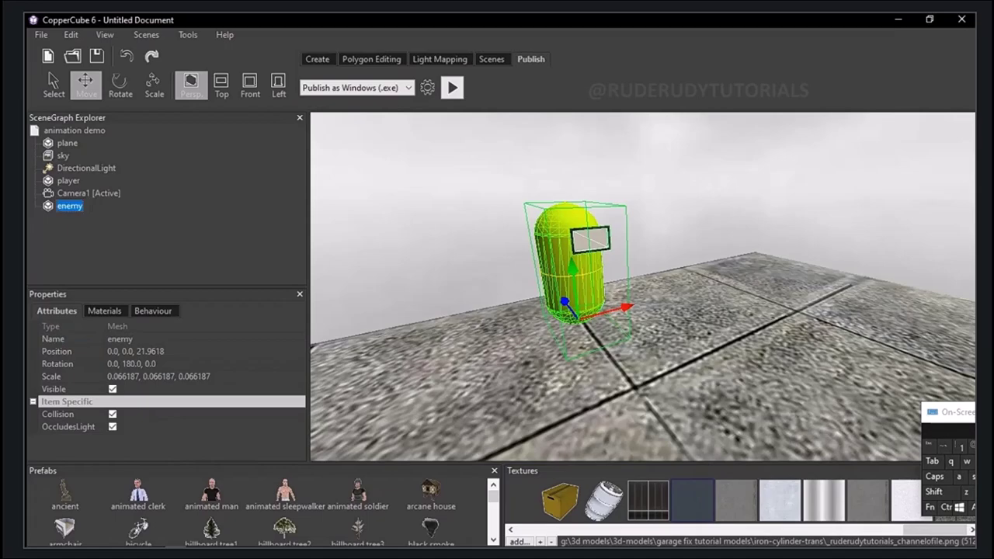
# Set Tags in the enemy object's game actor behaviour to enemy
pyautogui.click(154, 311)
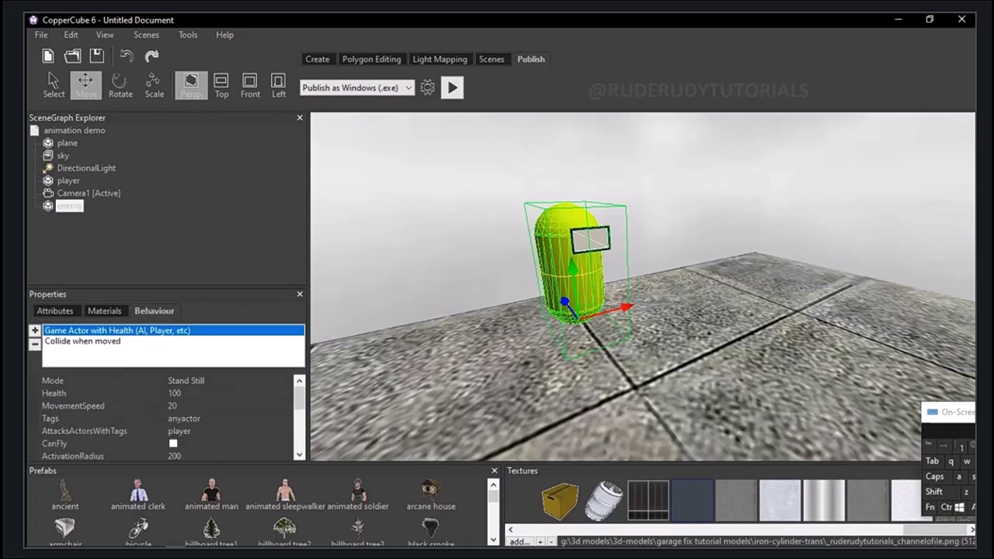
pyautogui.moveTo(974, 422); pyautogui.dragTo(742, 414)
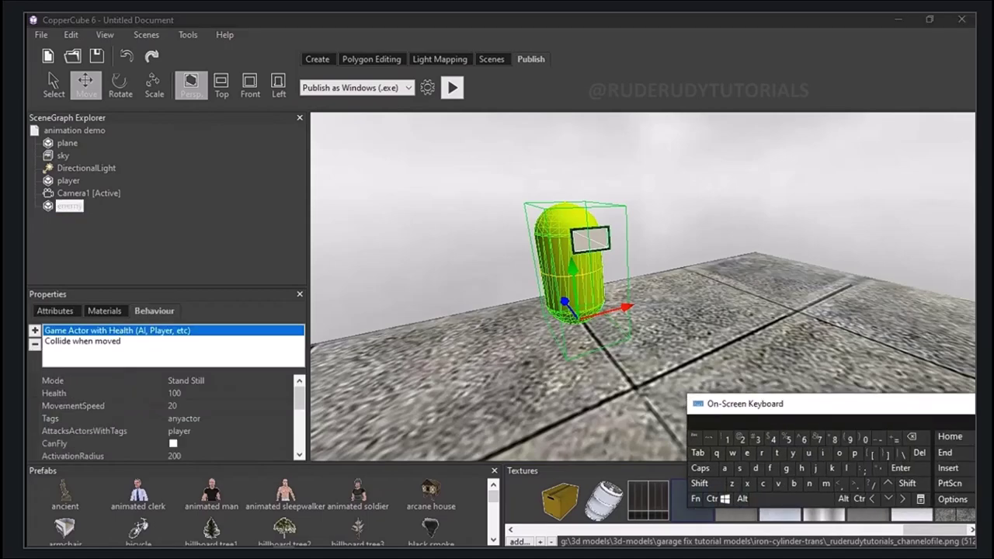
pyautogui.click(200, 419)
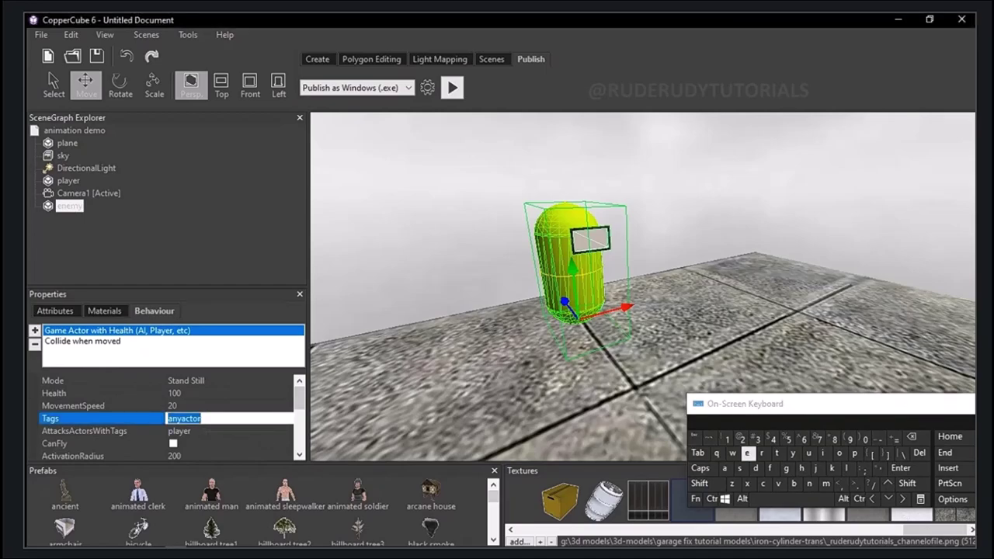
pyautogui.write('e')
pyautogui.click(809, 483)
pyautogui.click(746, 453)
pyautogui.click(825, 483)
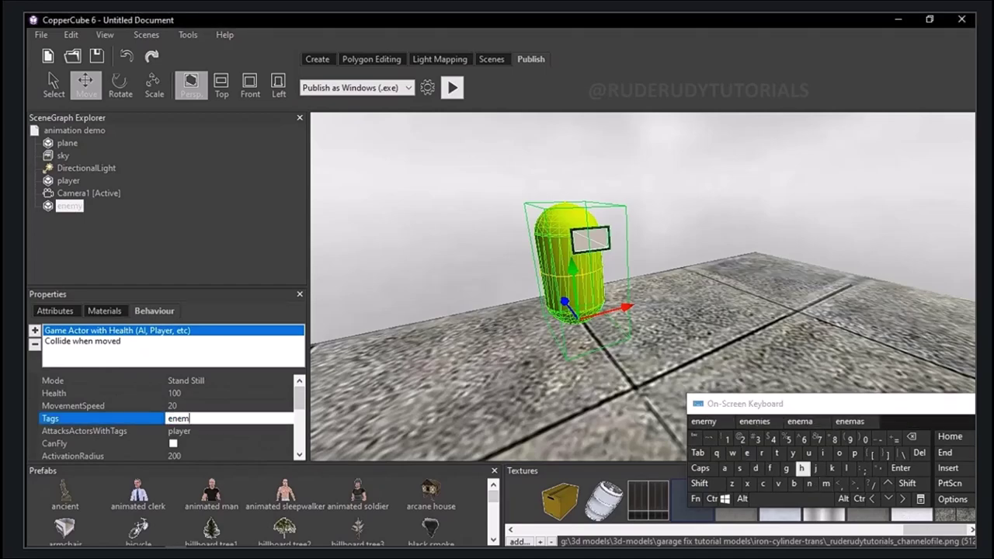
pyautogui.click(792, 453)
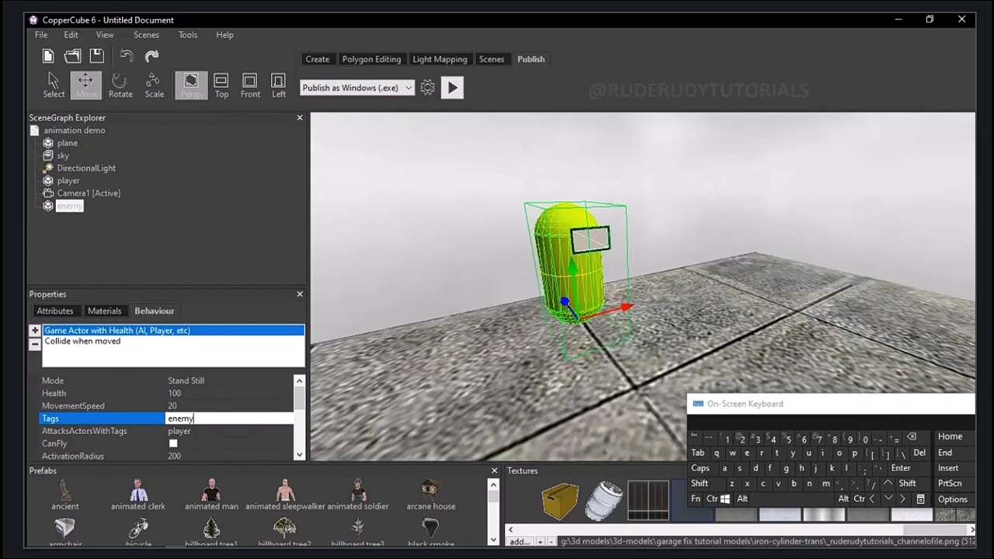
pyautogui.click(70, 206)
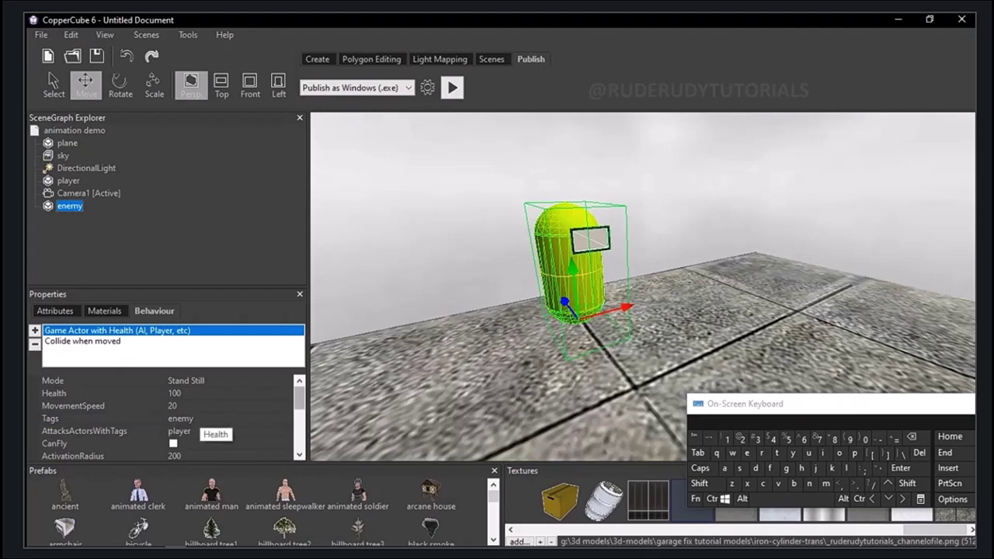
pyautogui.moveTo(300, 398)
pyautogui.mouseDown()
pyautogui.moveTo(300, 437)
pyautogui.moveTo(300, 398)
pyautogui.mouseUp()
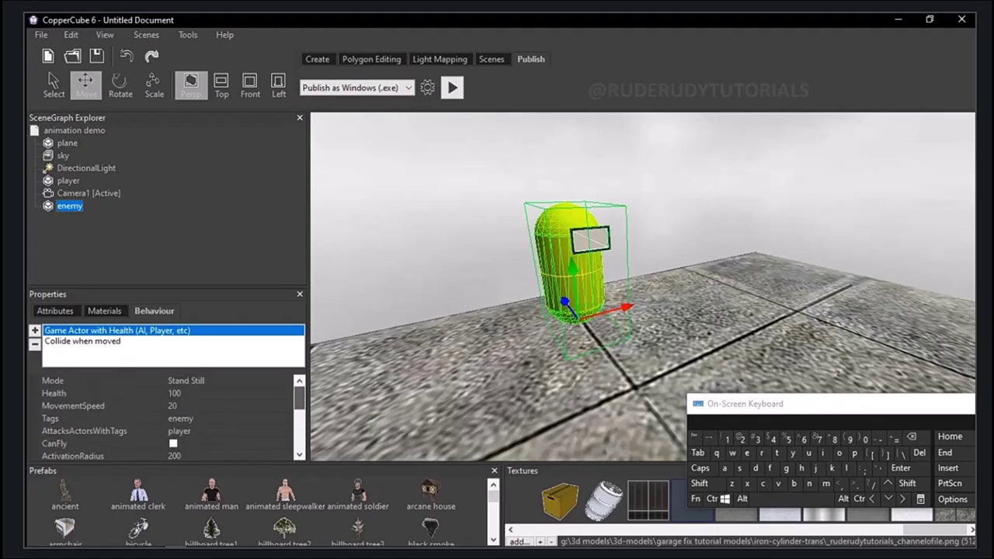
# Test the scene as a Windows .exe, move the white player capsule around the plane near the enemy, and close the game window
pyautogui.moveTo(838, 403); pyautogui.dragTo(623, 374)
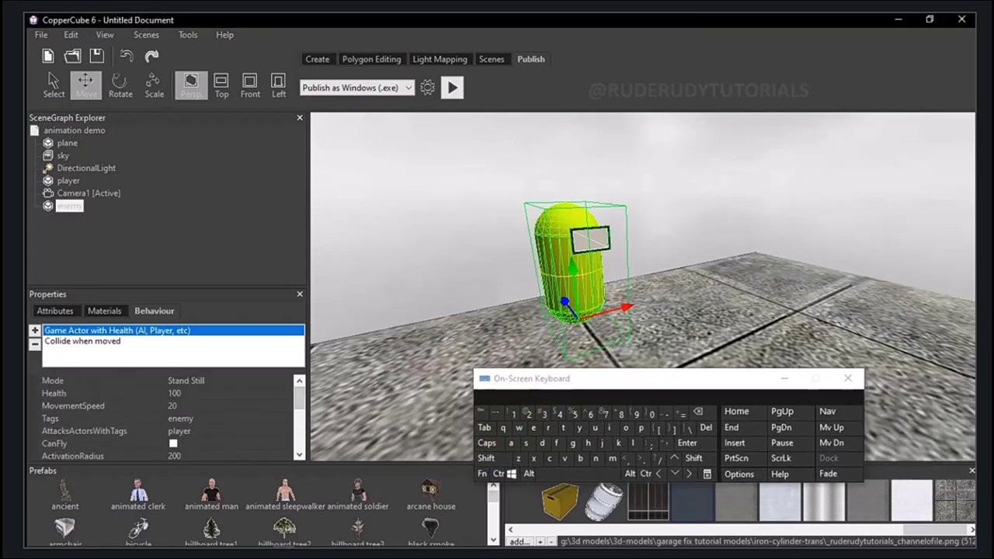
pyautogui.click(785, 379)
pyautogui.click(452, 87)
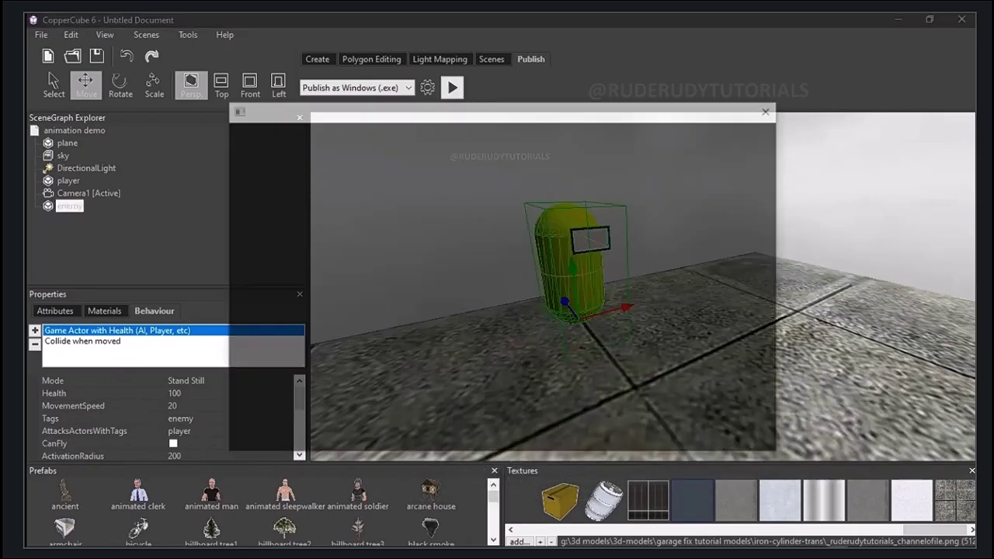
pyautogui.press('Up')
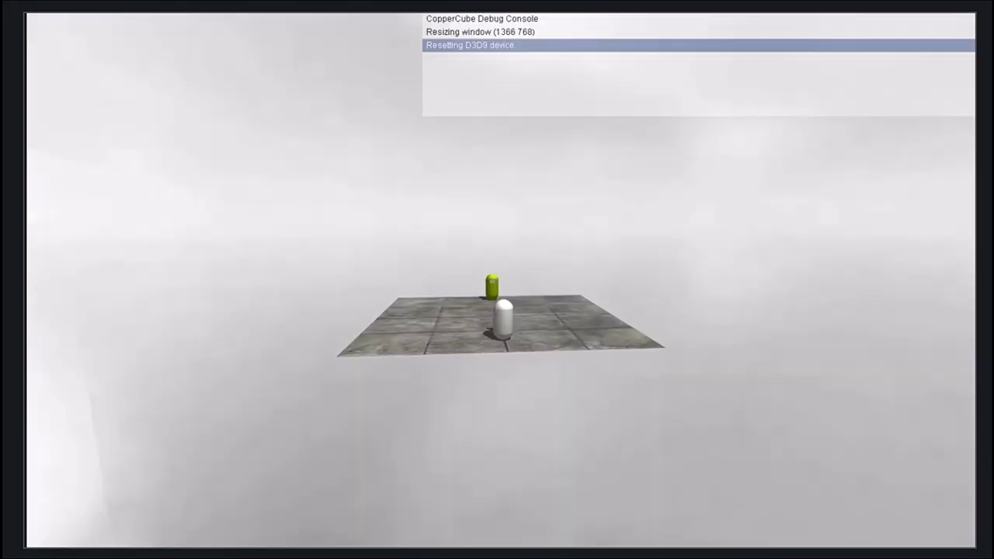
pyautogui.press('Right')
pyautogui.press('Left')
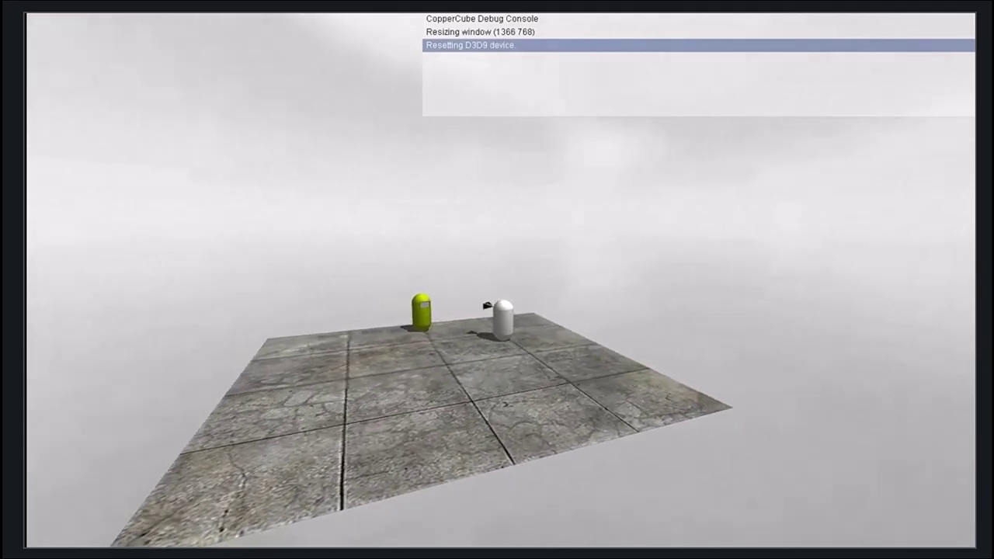
pyautogui.press('Up')
pyautogui.press('Right')
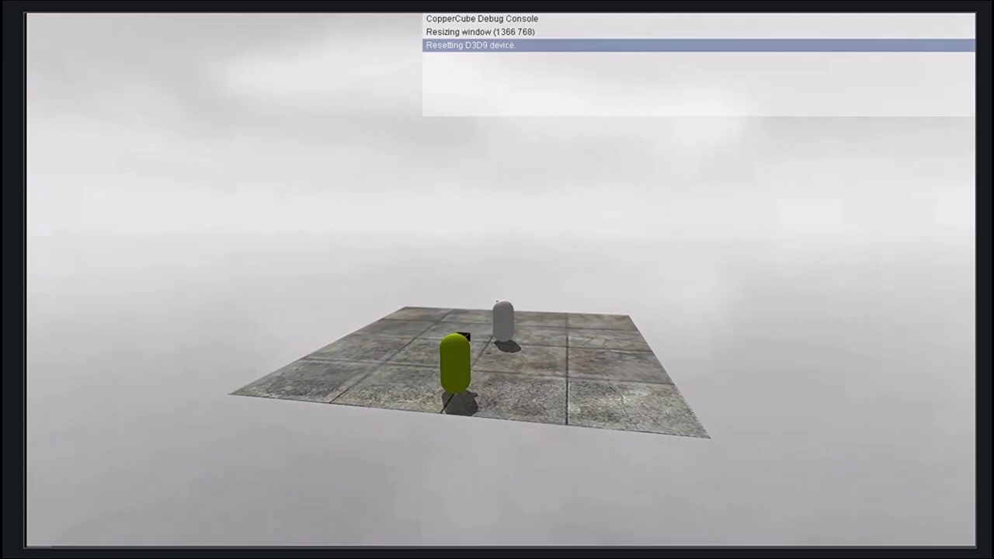
pyautogui.press('super')
pyautogui.rightClick(838, 538)
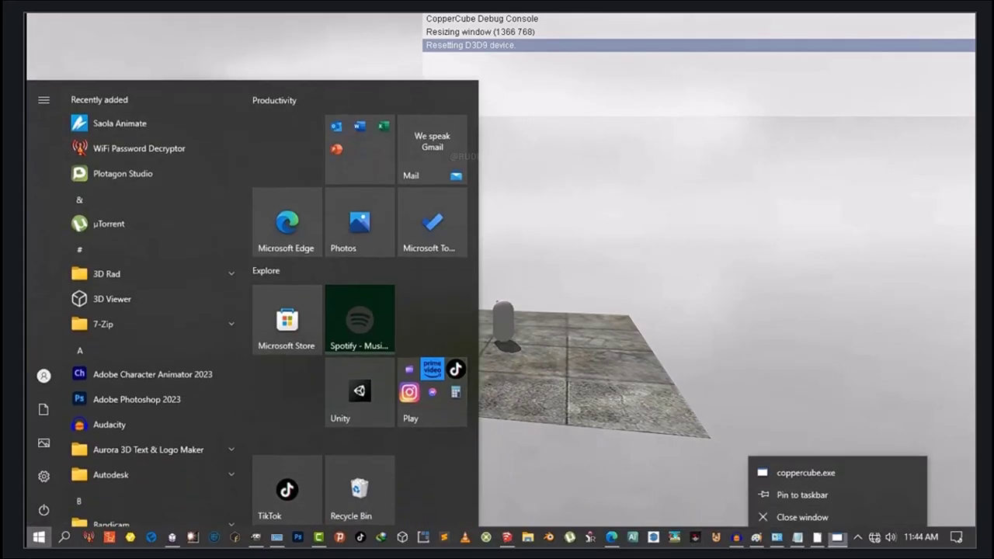
pyautogui.click(823, 515)
pyautogui.scroll(-5, 727, 287)
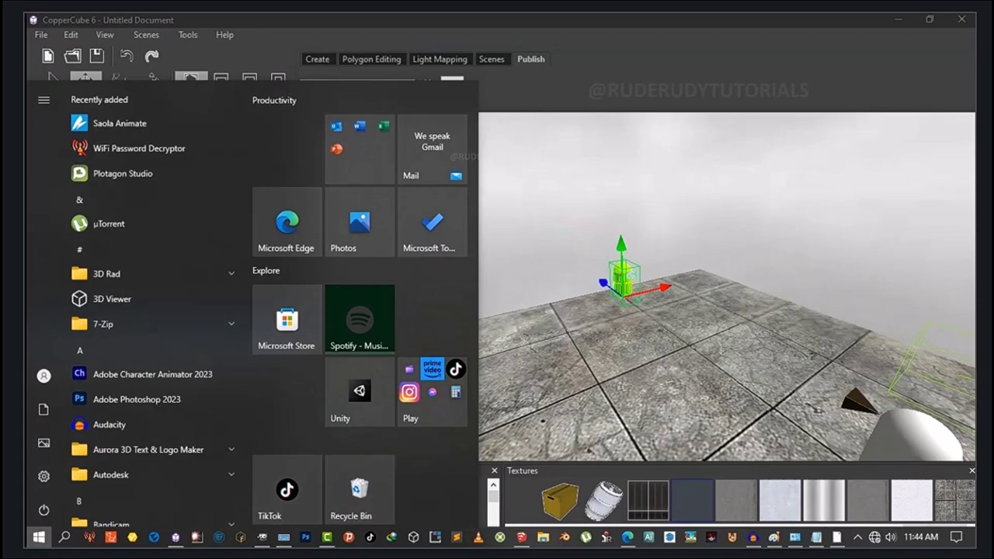
pyautogui.press('super')
pyautogui.scroll(-5, 726, 288)
pyautogui.moveTo(727, 288); pyautogui.dragTo(649, 292, button='right')
pyautogui.scroll(5, 643, 287)
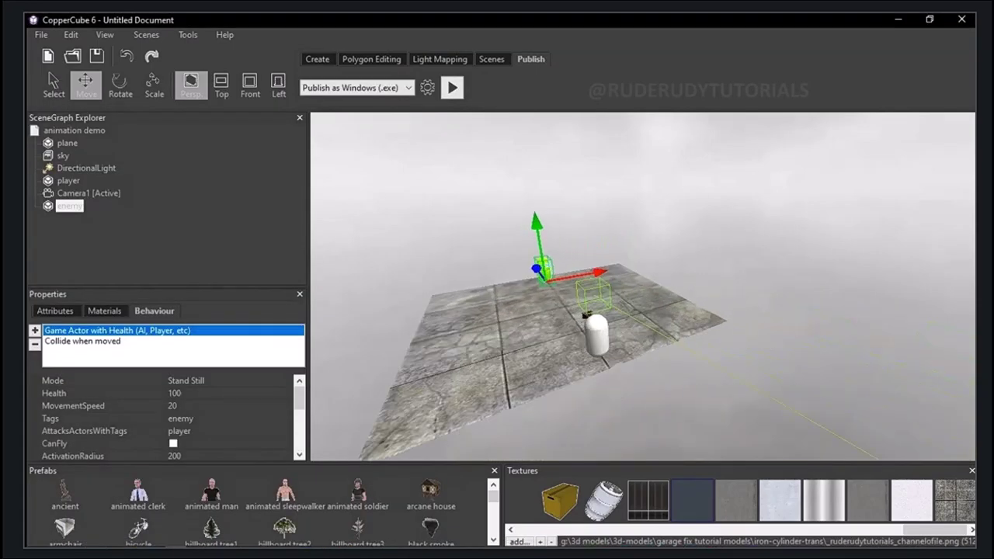
pyautogui.scroll(3, 643, 287)
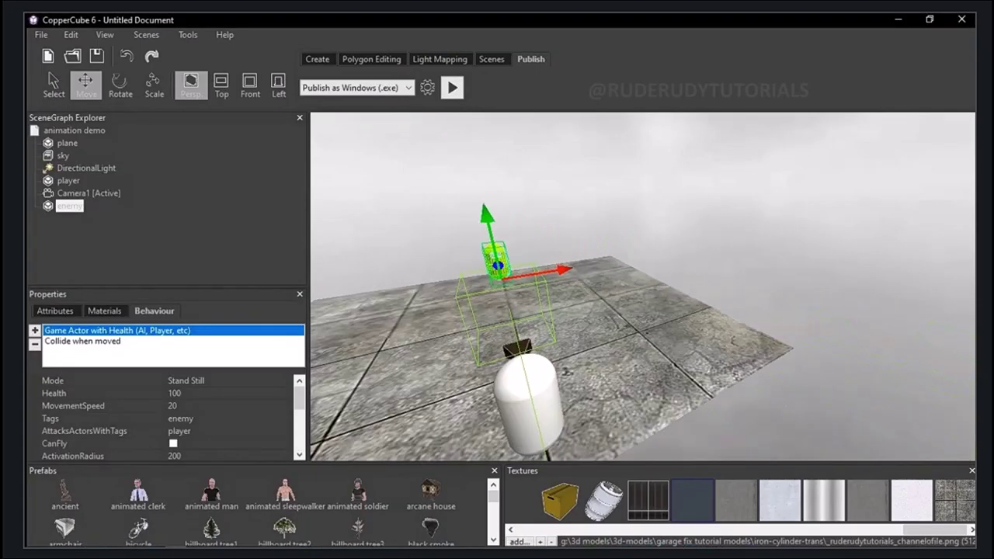
# Compare the behaviours attached to the enemy and player objects
pyautogui.scroll(-5, 642, 287)
pyautogui.moveTo(643, 286); pyautogui.dragTo(689, 278, button='middle')
pyautogui.scroll(3, 689, 278)
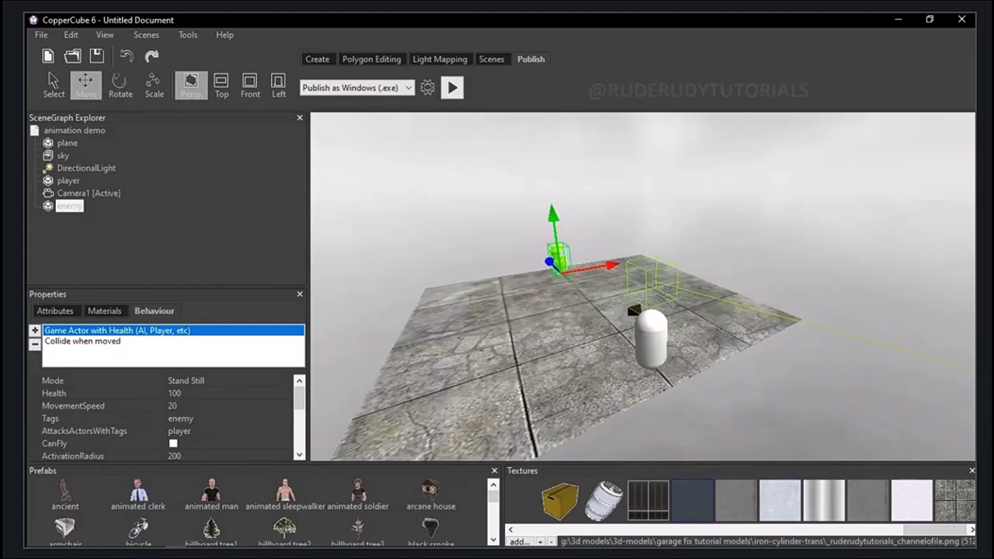
pyautogui.click(69, 206)
pyautogui.click(68, 181)
pyautogui.click(69, 206)
pyautogui.click(69, 181)
pyautogui.click(69, 206)
# Add a Game Actor with Health behaviour to the player object and set its Mode to This is the Player
pyautogui.click(68, 181)
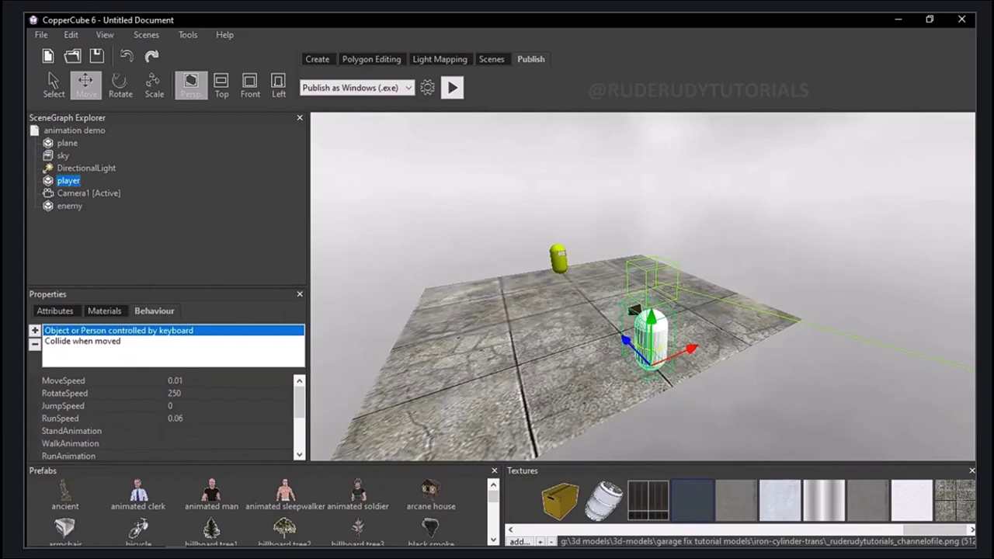
pyautogui.click(34, 331)
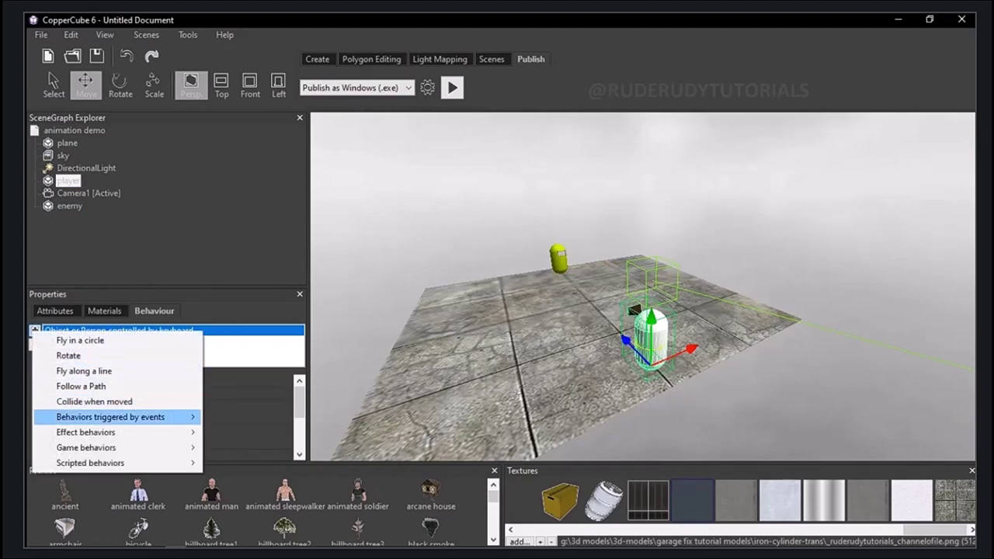
pyautogui.moveTo(87, 448)
pyautogui.click(287, 447)
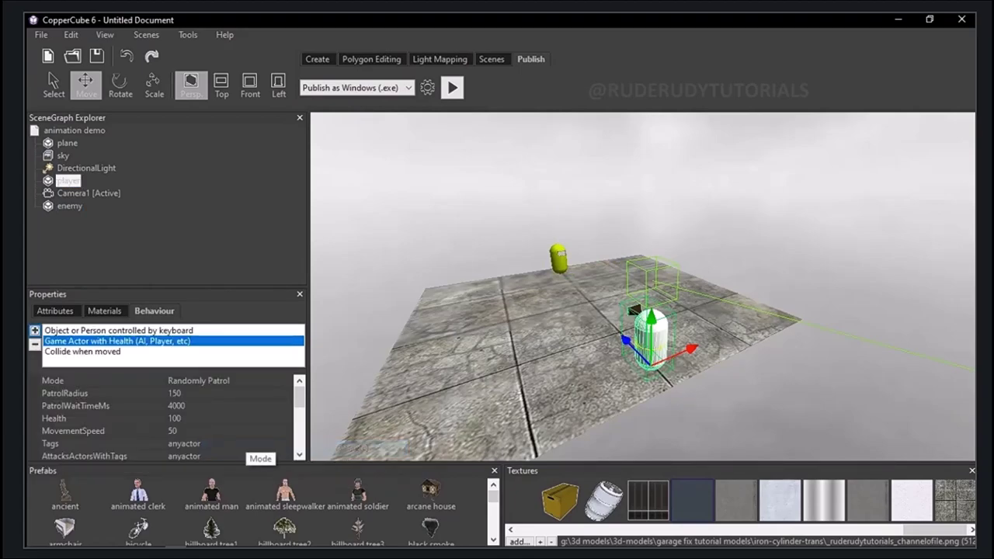
pyautogui.click(287, 382)
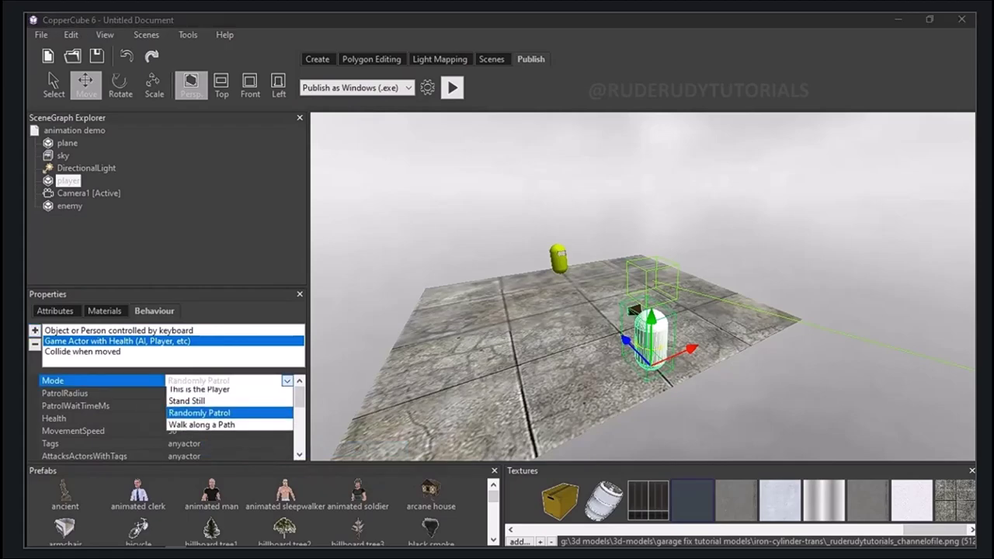
pyautogui.click(271, 393)
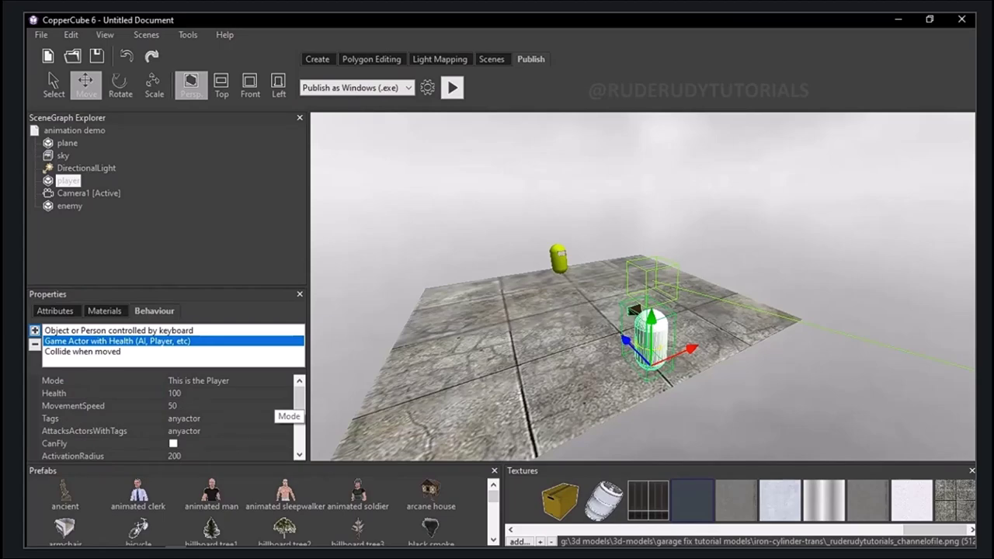
# Set AttacksActorsWithTags in the player's game actor behaviour to enemy
pyautogui.click(264, 406)
pyautogui.moveTo(300, 399)
pyautogui.mouseDown()
pyautogui.moveTo(300, 425)
pyautogui.moveTo(300, 406)
pyautogui.mouseUp()
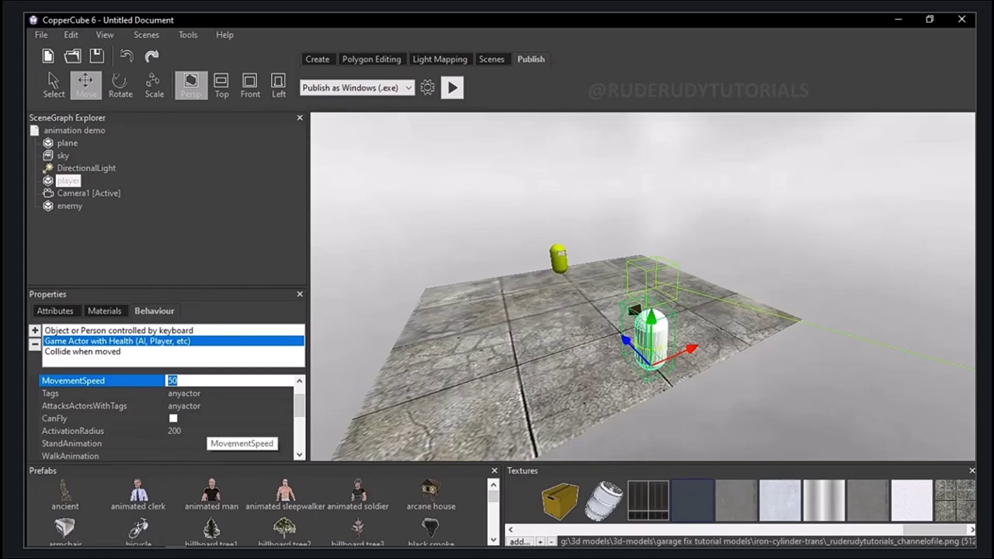
pyautogui.scroll(1, 171, 418)
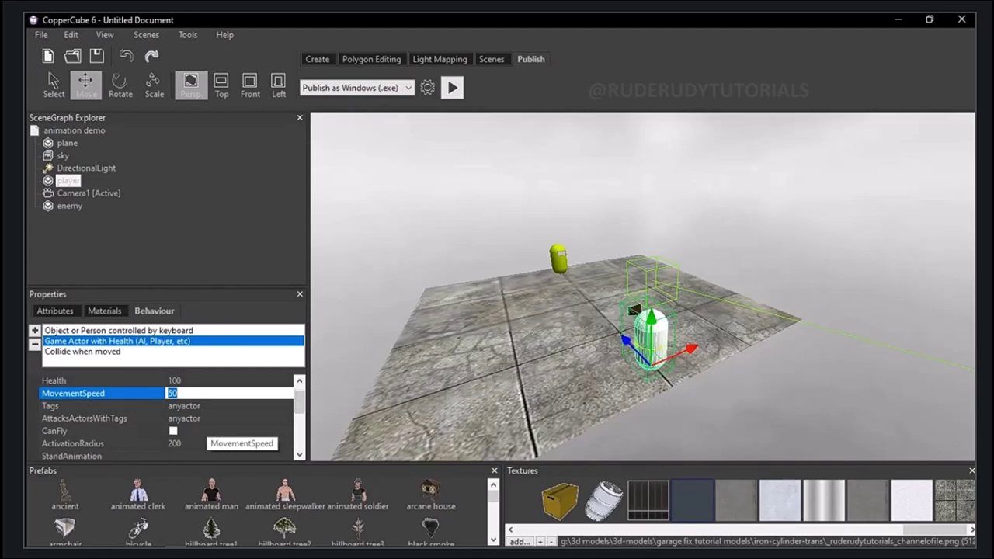
pyautogui.click(186, 406)
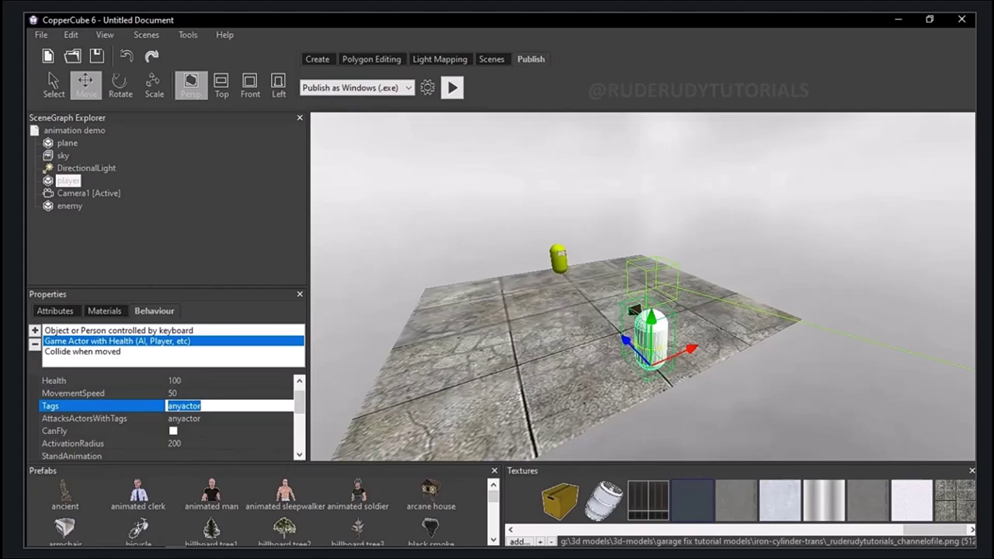
pyautogui.click(69, 181)
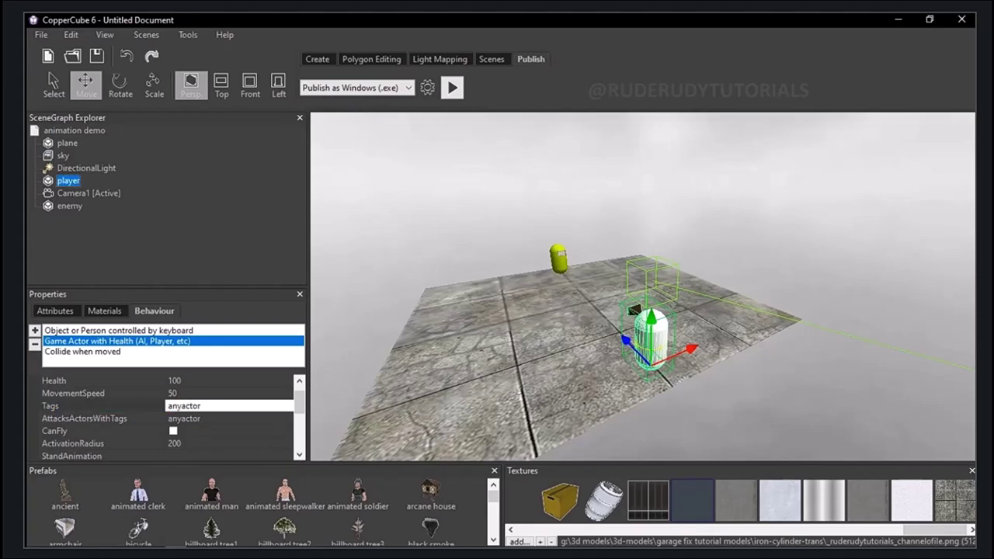
pyautogui.scroll(1, 218, 394)
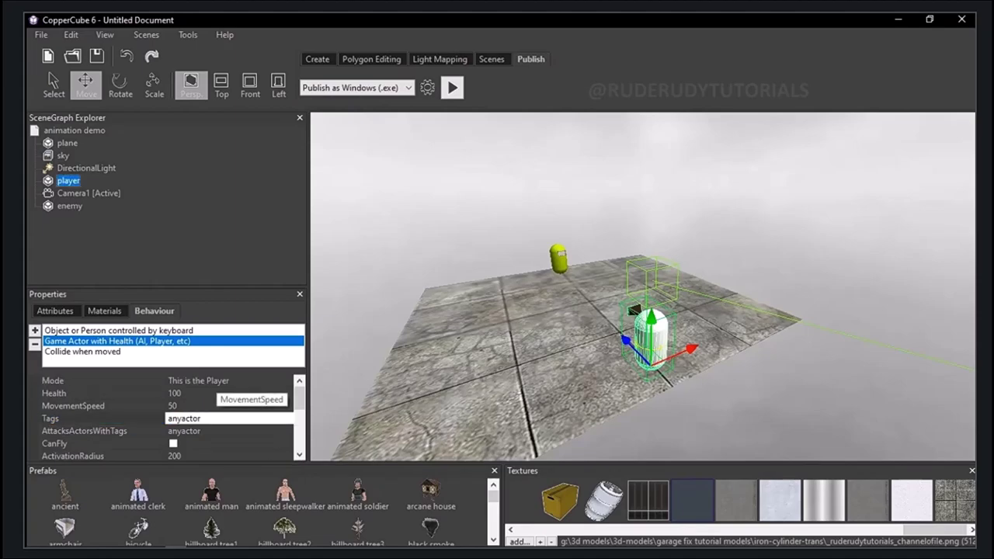
pyautogui.click(199, 431)
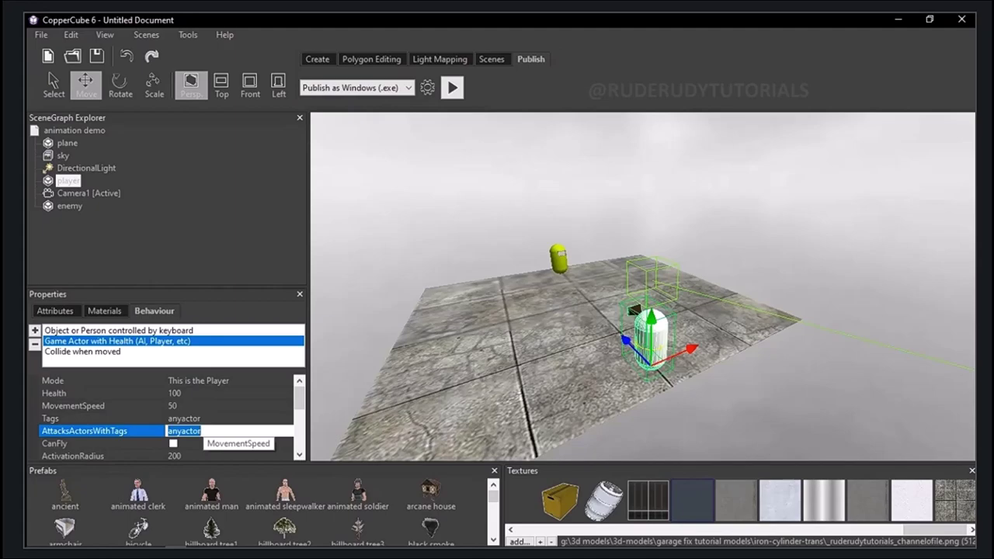
pyautogui.write('en')
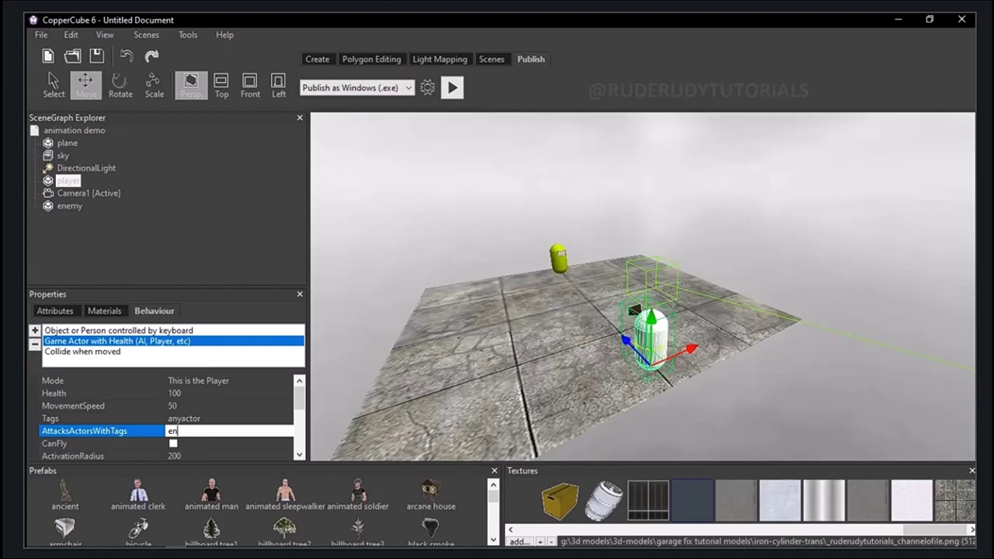
pyautogui.write('emy')
pyautogui.press('Return')
# Set Tags in the player's game actor behaviour to player and move the on-screen keyboard out of the way
pyautogui.click(201, 418)
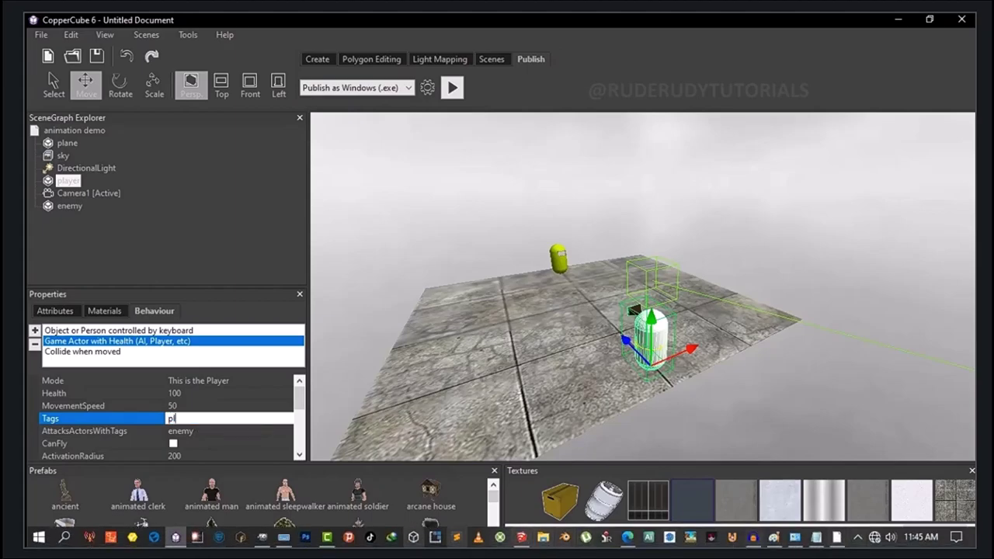
pyautogui.click(284, 538)
pyautogui.click(200, 418)
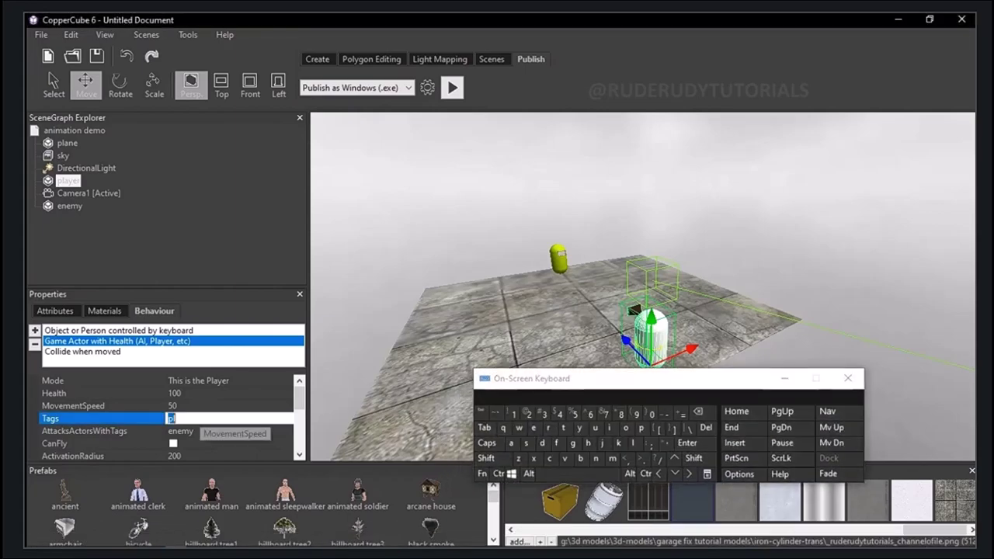
pyautogui.click(511, 442)
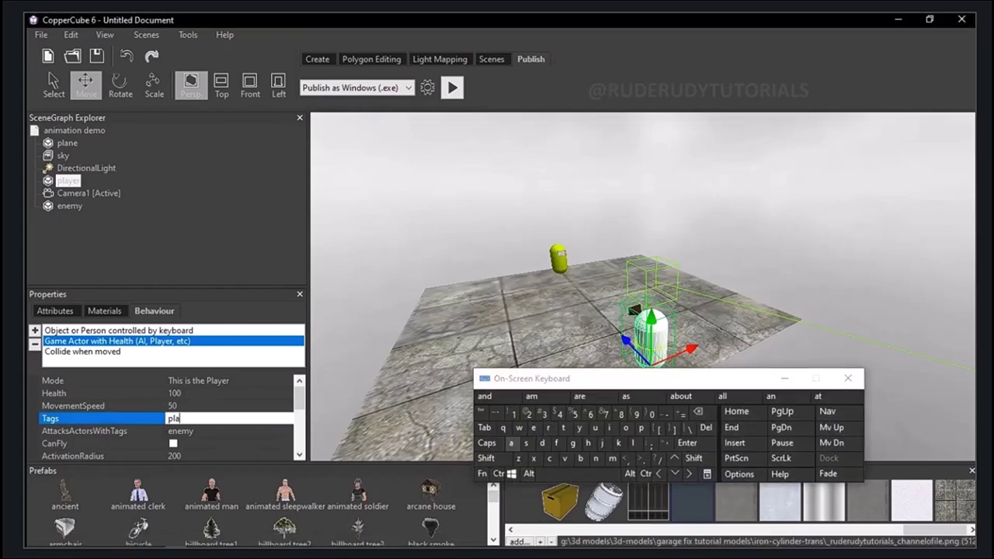
pyautogui.click(579, 428)
pyautogui.click(547, 427)
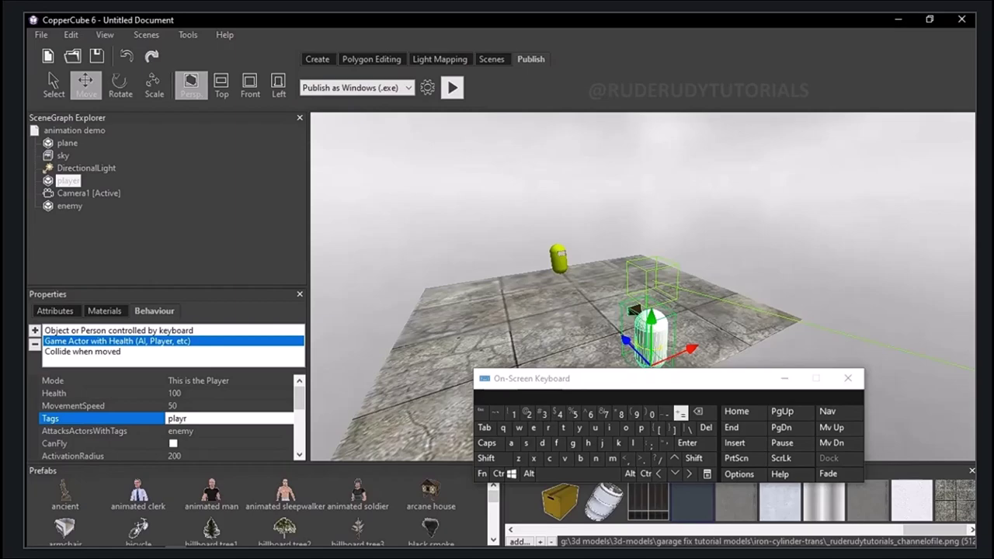
pyautogui.click(697, 412)
pyautogui.click(533, 427)
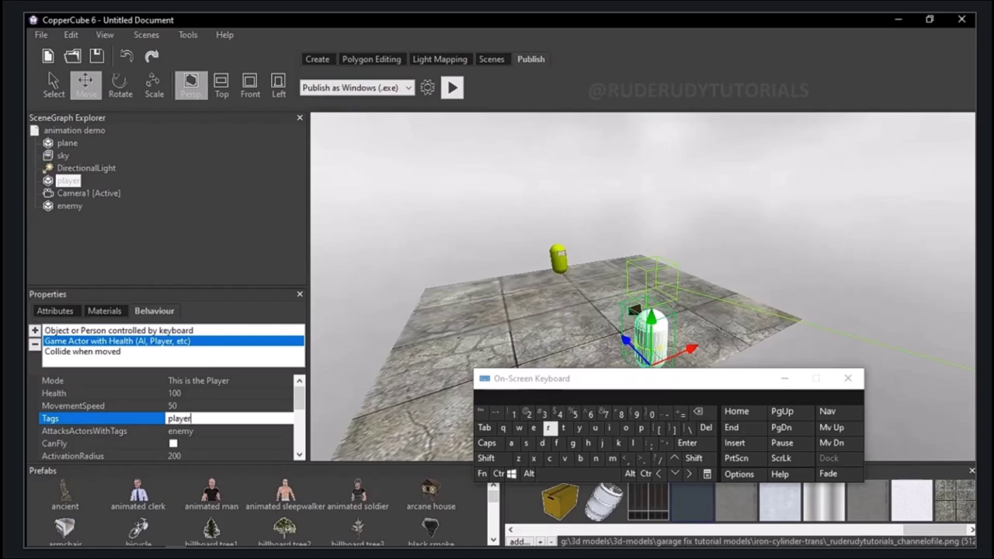
pyautogui.click(687, 443)
pyautogui.moveTo(513, 379); pyautogui.dragTo(974, 512)
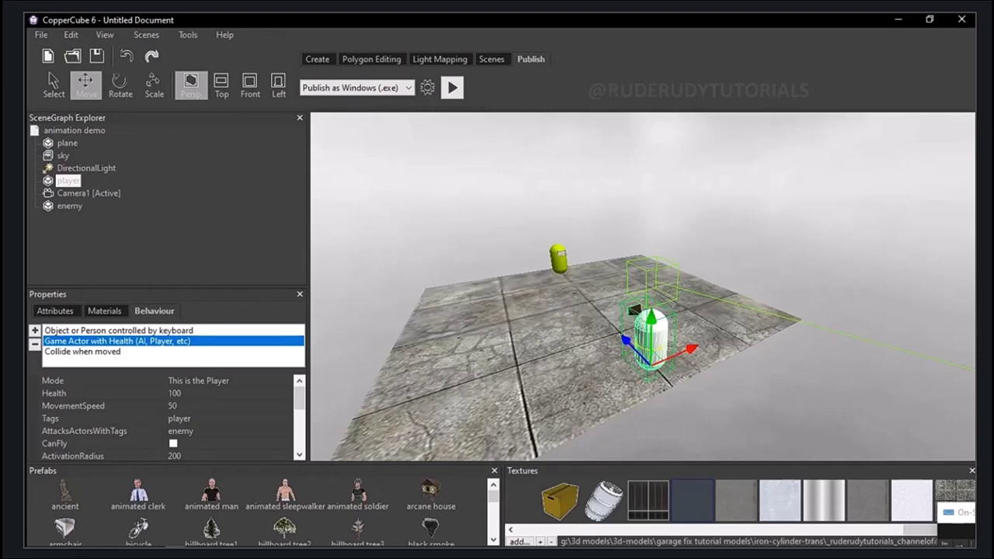
# Set ActivationRadius in the enemy object's game actor behaviour to 300
pyautogui.click(70, 205)
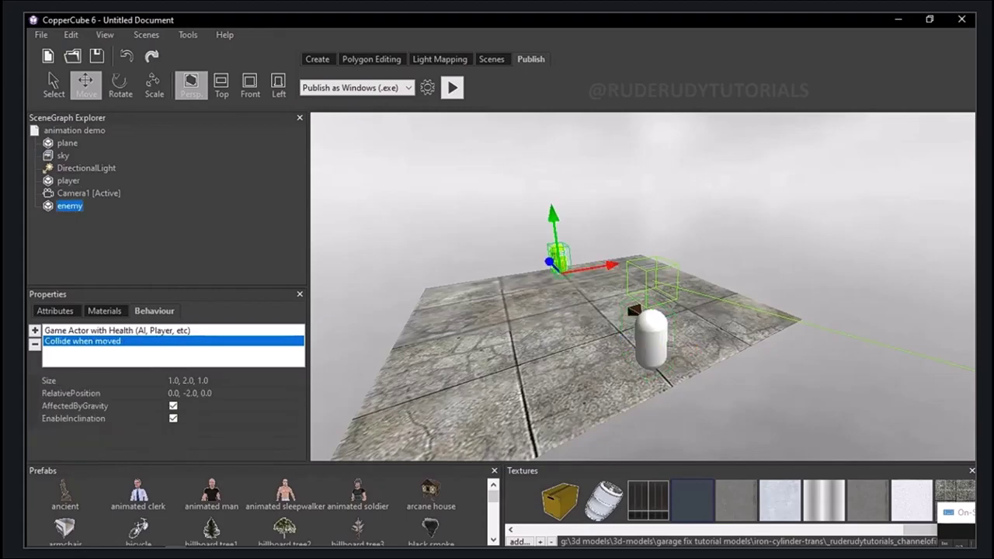
pyautogui.moveTo(973, 512); pyautogui.dragTo(915, 345)
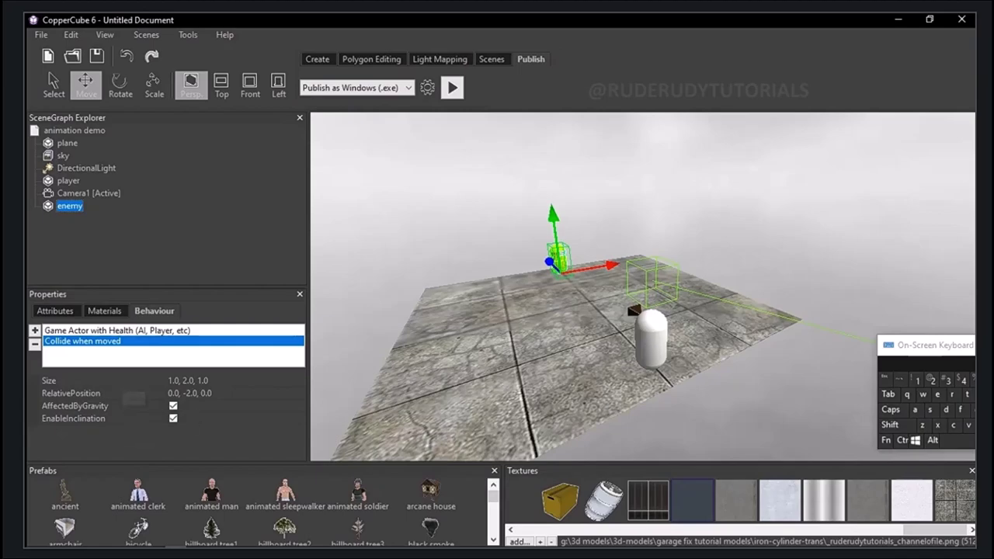
pyautogui.click(117, 330)
pyautogui.scroll(-1, 171, 419)
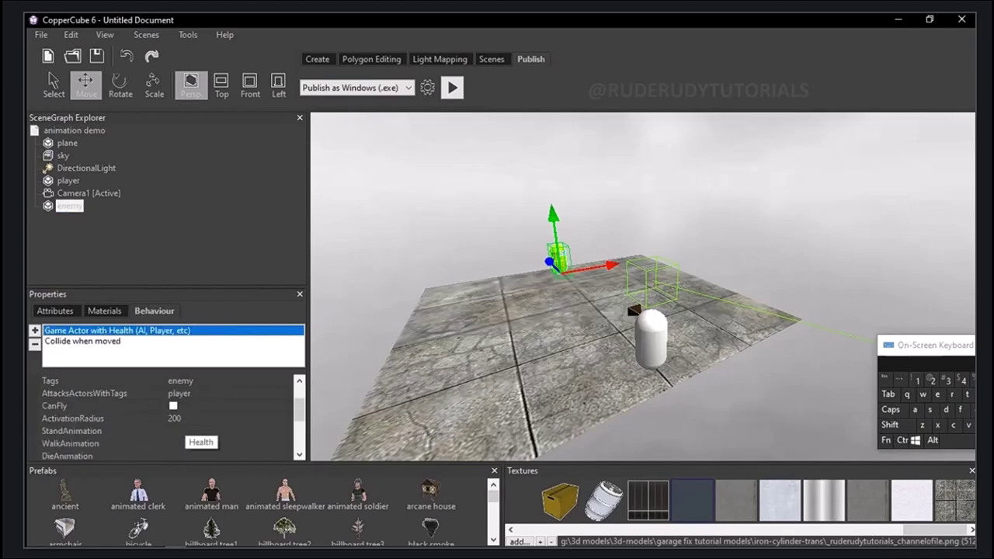
pyautogui.click(184, 418)
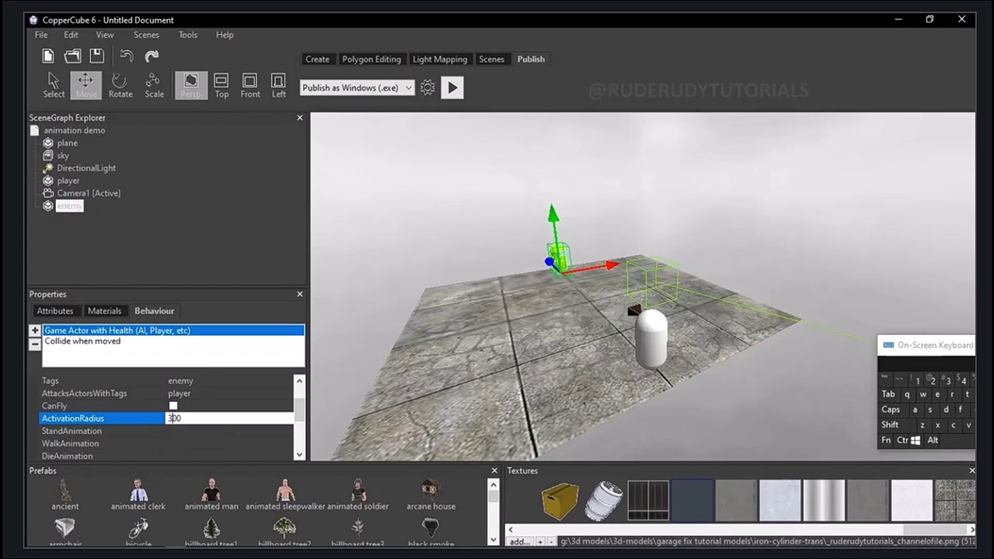
pyautogui.press('Return')
# Test the scene briefly, close the game window, and shift Camera1 slightly along its blue axis
pyautogui.press('F5')
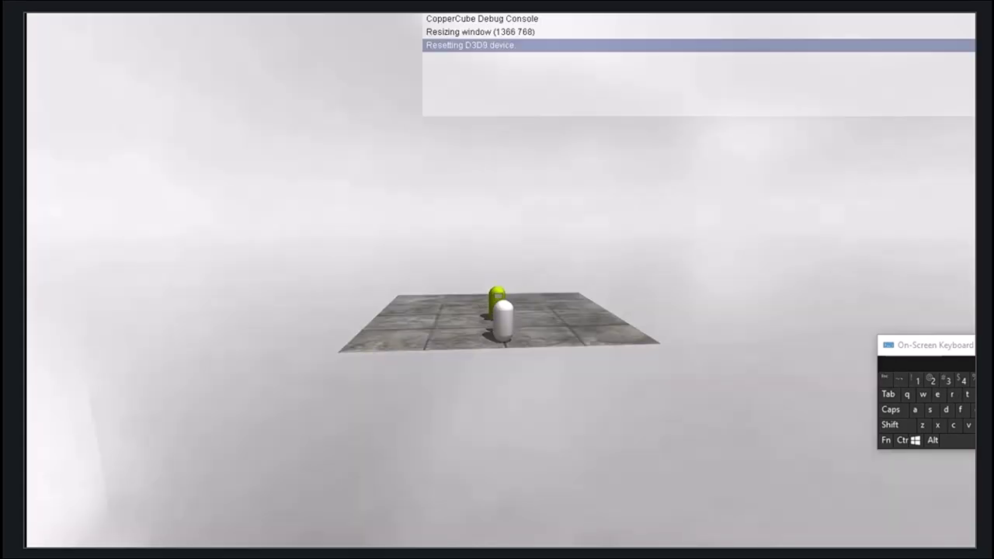
pyautogui.press('Left')
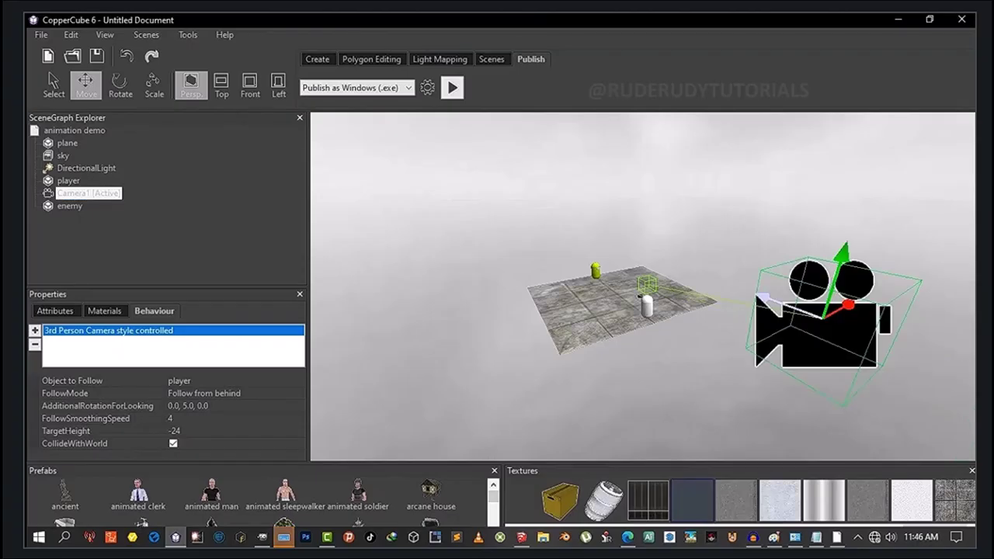
pyautogui.moveTo(765, 297); pyautogui.dragTo(768, 299)
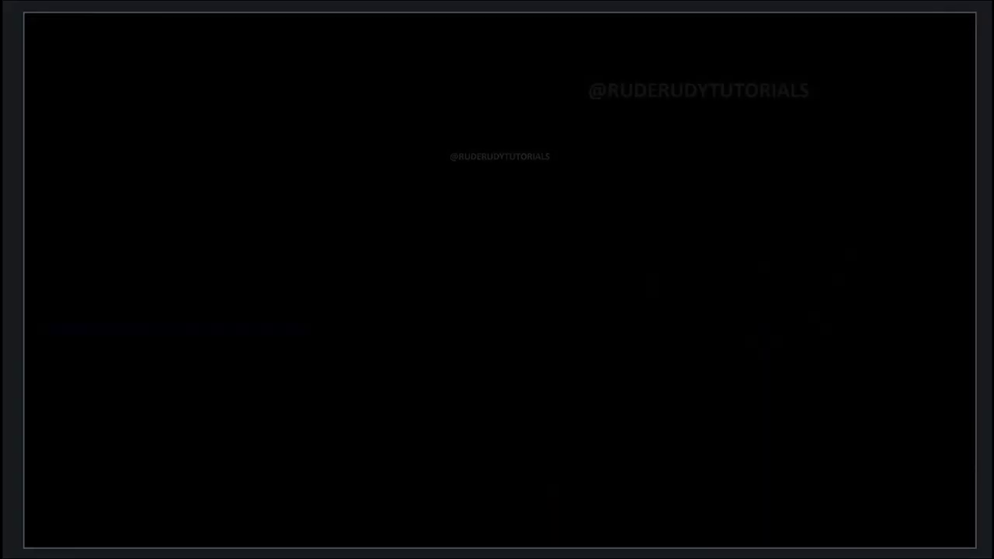
# Test the scene again and steer the white player capsule around the plane to check whether the green enemy follows it
pyautogui.press('Right')
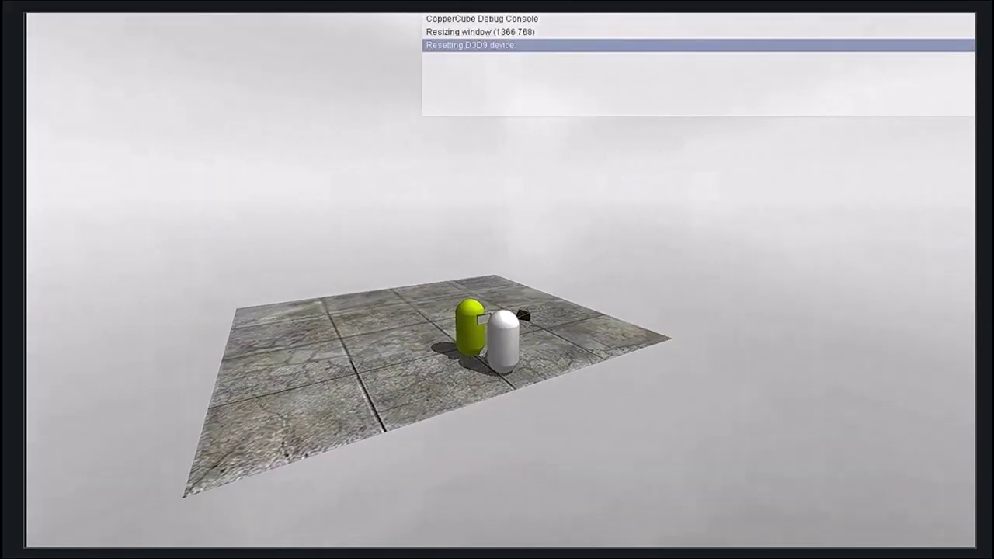
pyautogui.press('Right')
pyautogui.press('Up')
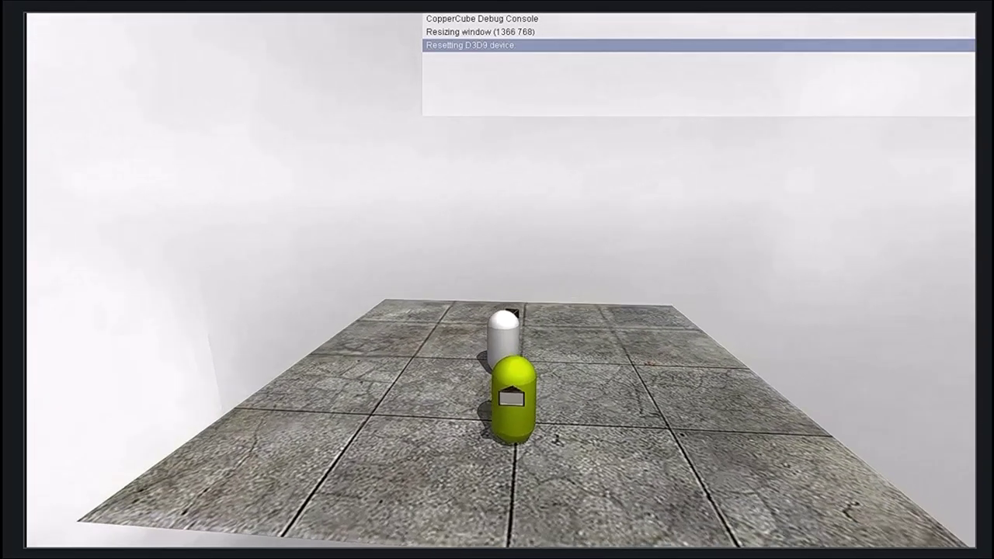
pyautogui.press('Left')
pyautogui.press('Up')
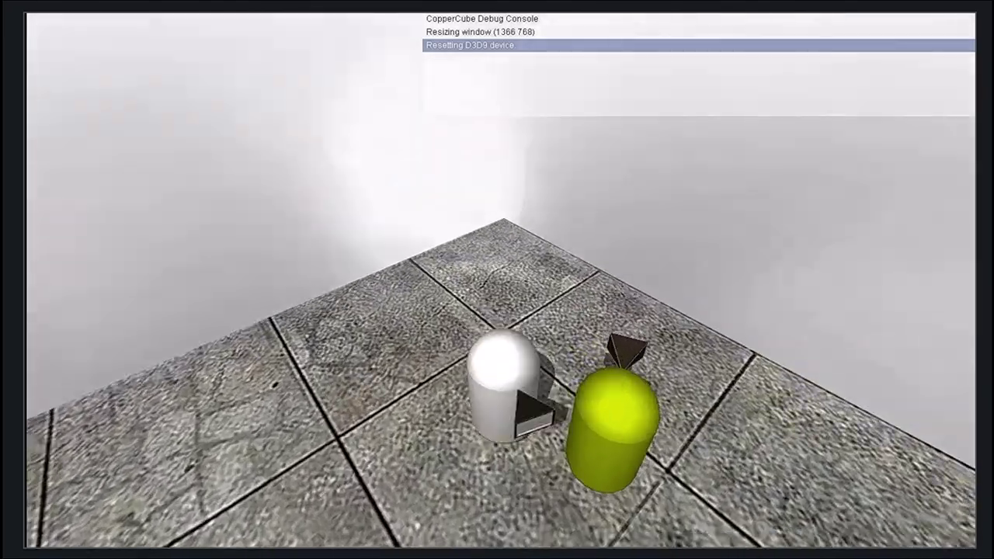
pyautogui.press('Left')
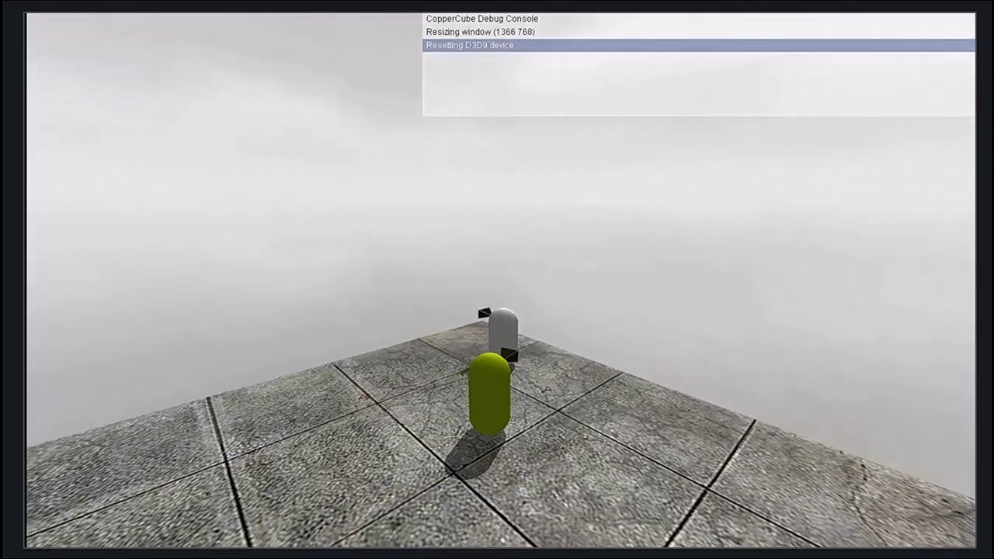
pyautogui.press('Up')
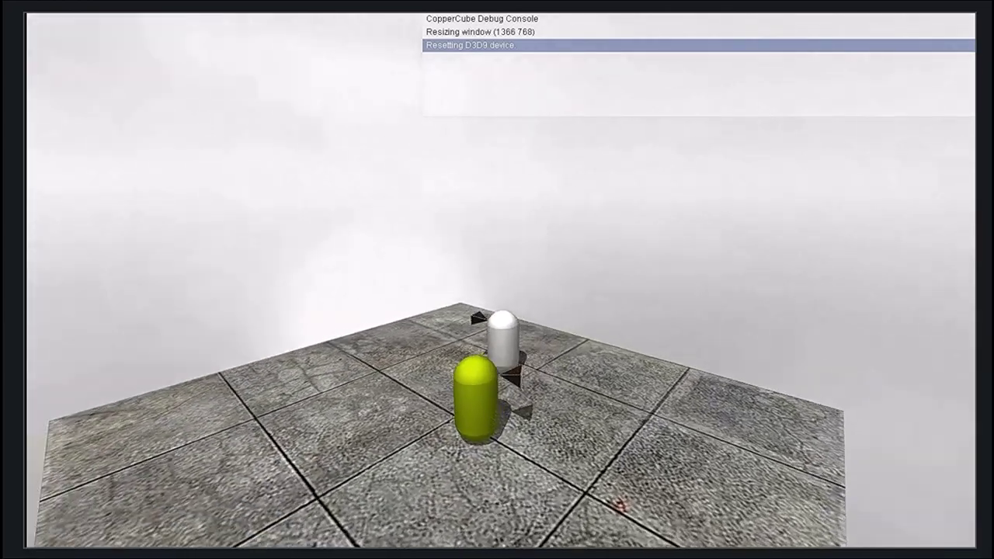
pyautogui.press('Right')
pyautogui.press('Left')
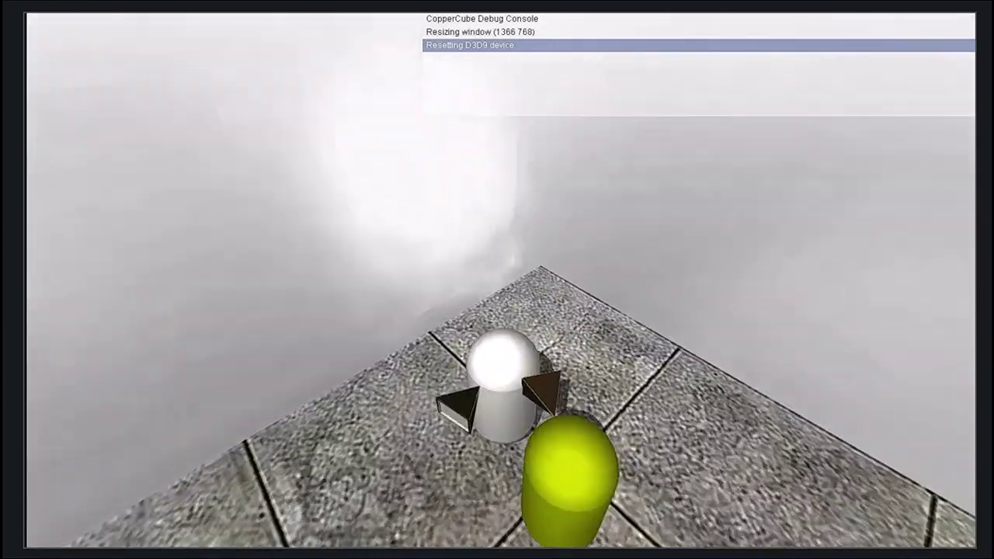
pyautogui.press('Up')
pyautogui.press('Up')
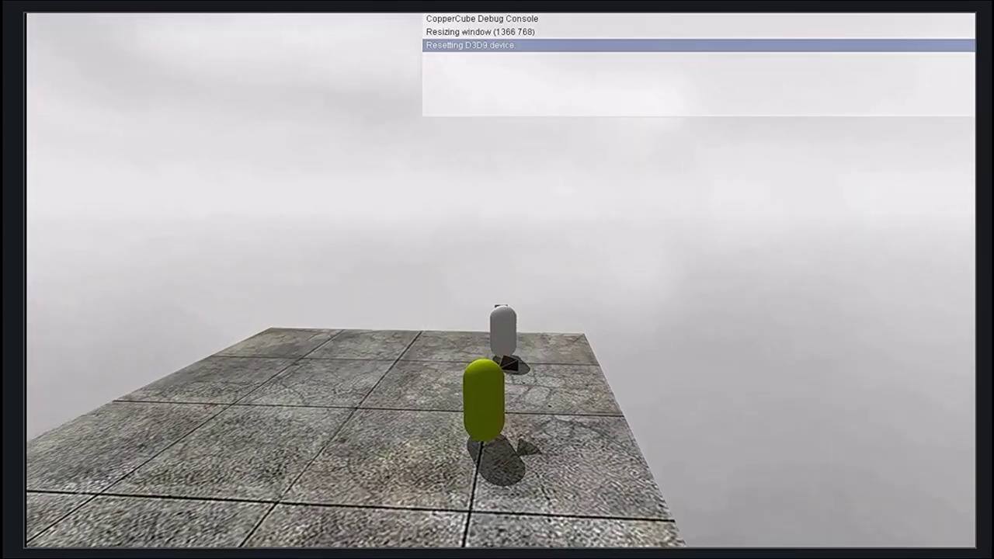
pyautogui.press('Left')
pyautogui.press('Up')
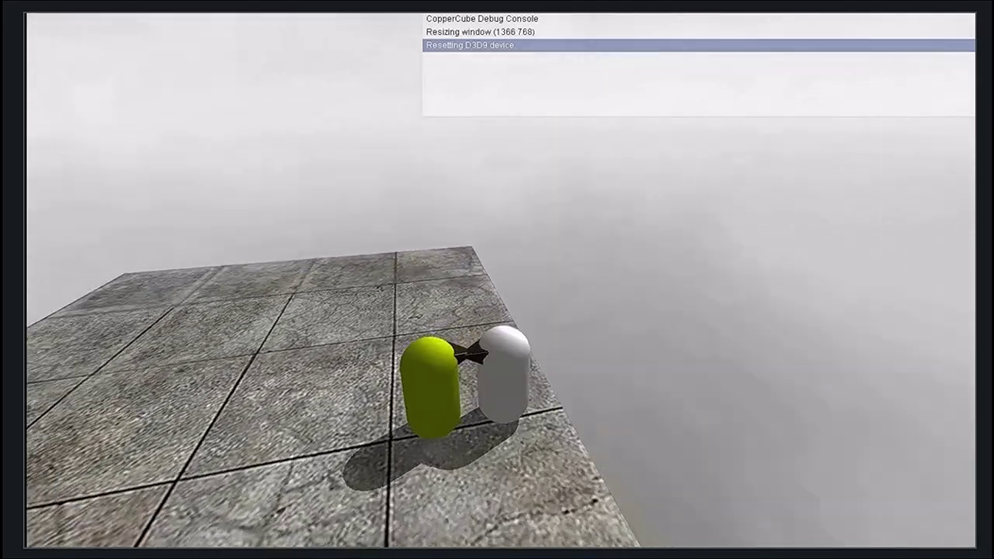
pyautogui.press('Up')
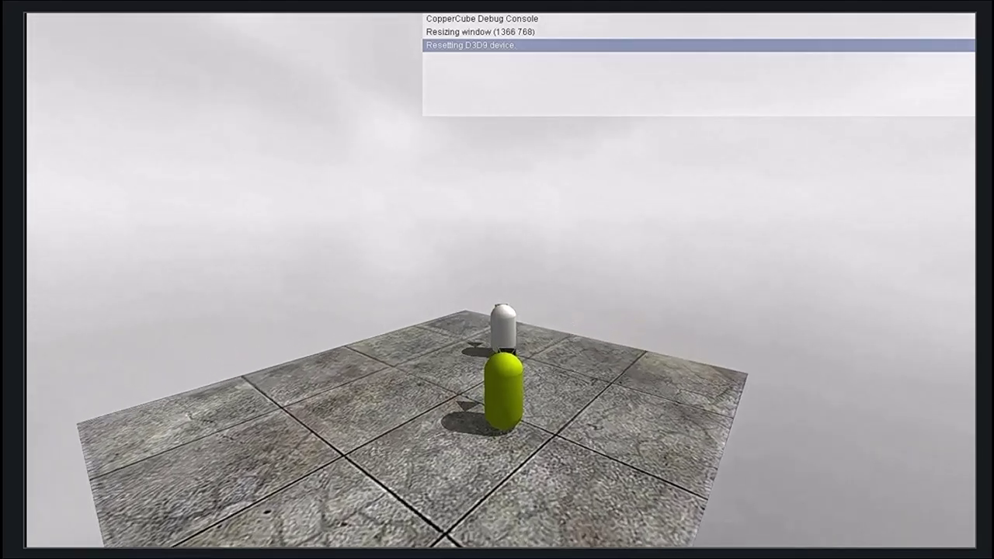
pyautogui.press('Left')
pyautogui.press('Up')
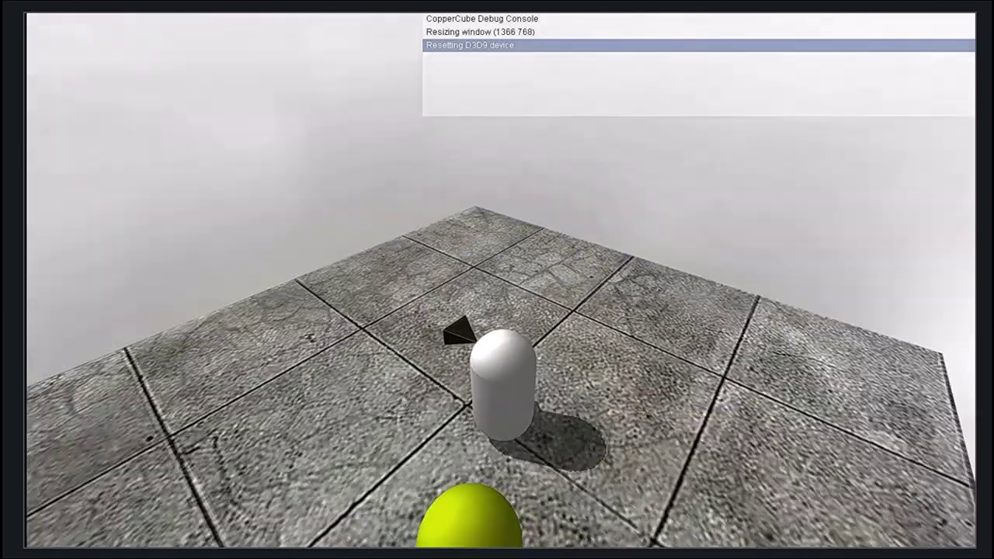